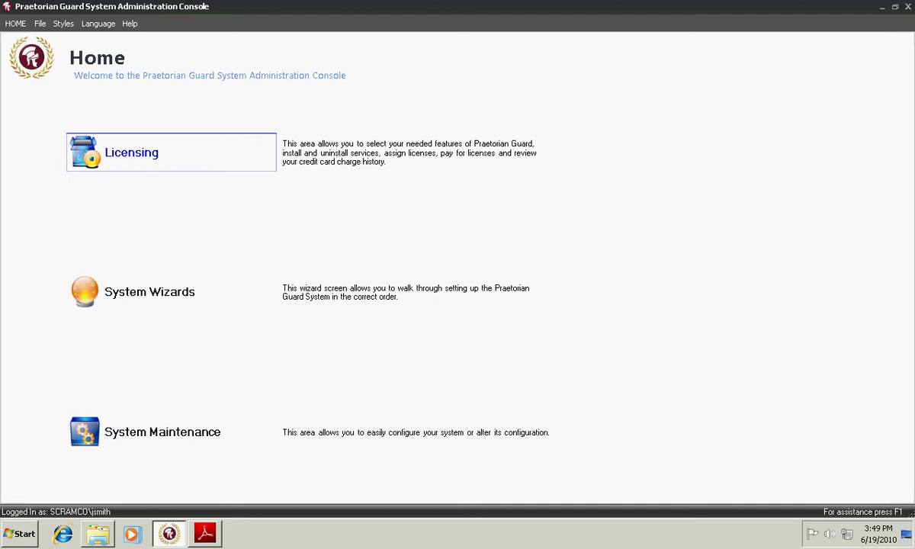
Open the Licensing area and view its license summary, Subscriber Data and Product Subscription pages
click(132, 153)
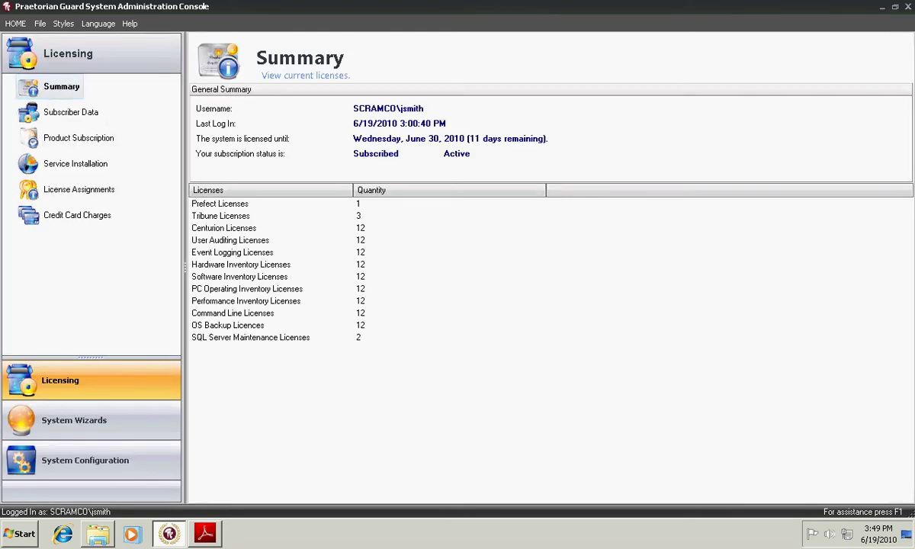
click(71, 112)
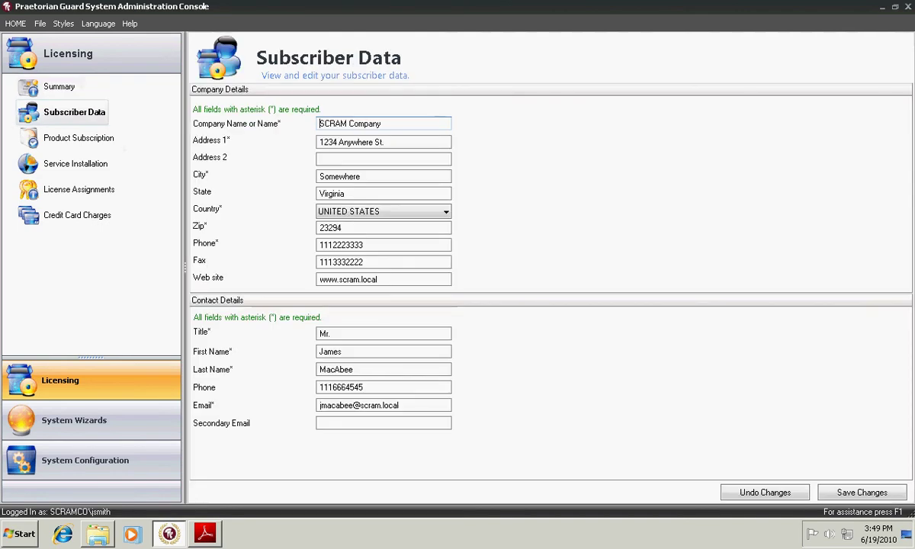
click(79, 138)
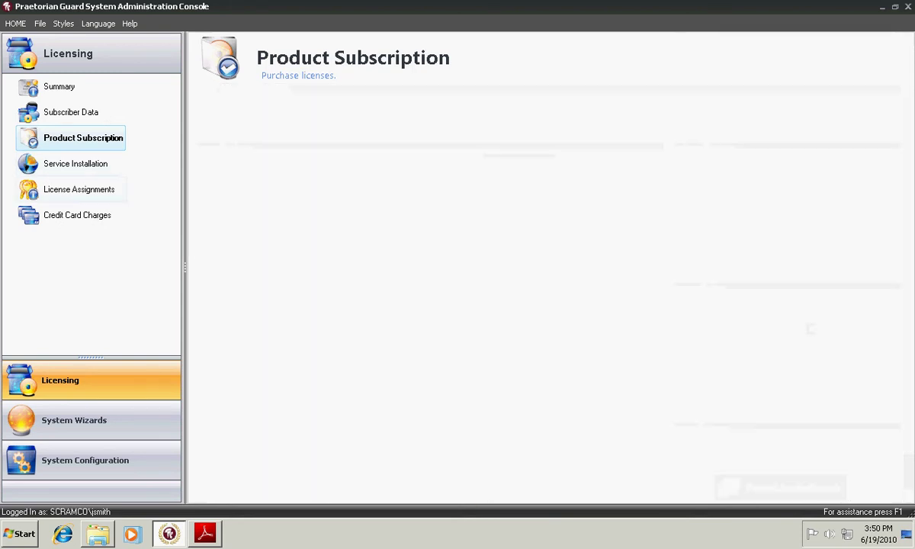
View the license assignments under the SCRAM-PGSERV Tribune and open the credit card charge history page
click(79, 189)
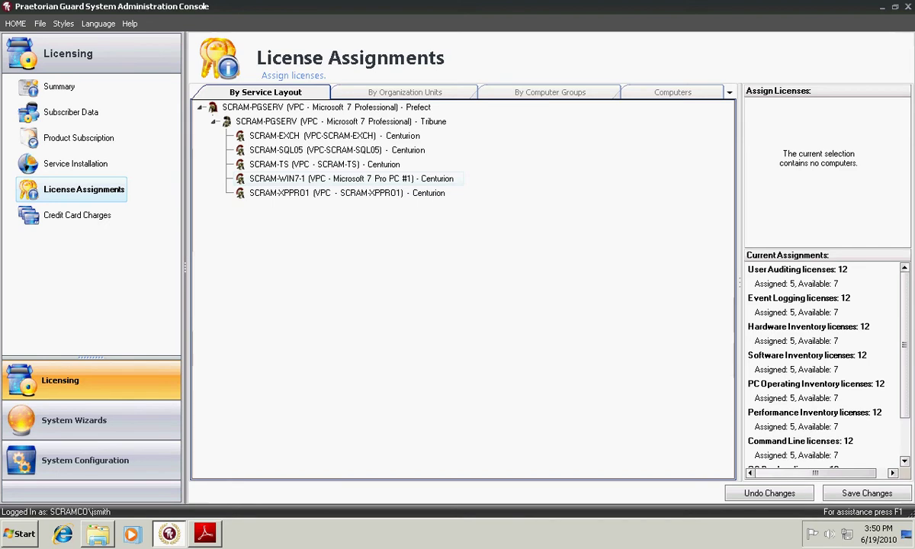
click(341, 123)
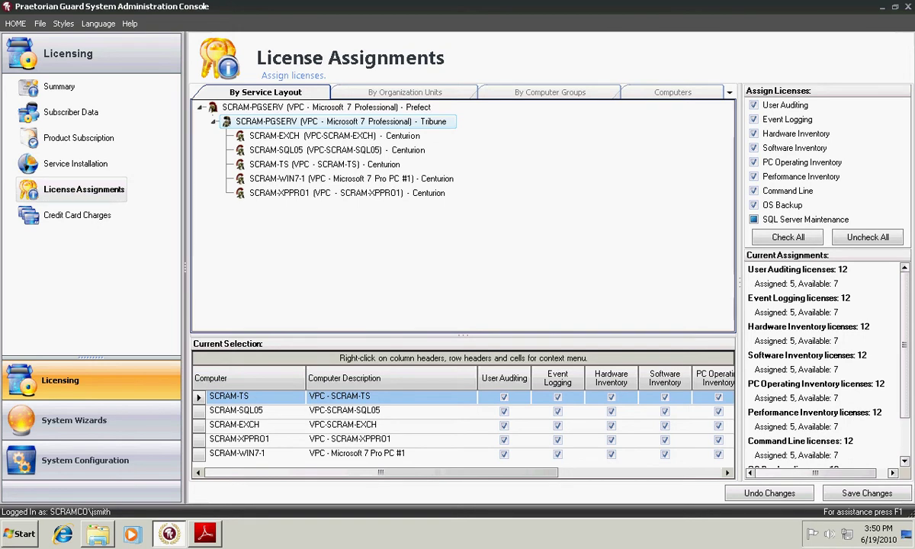
click(77, 215)
click(83, 215)
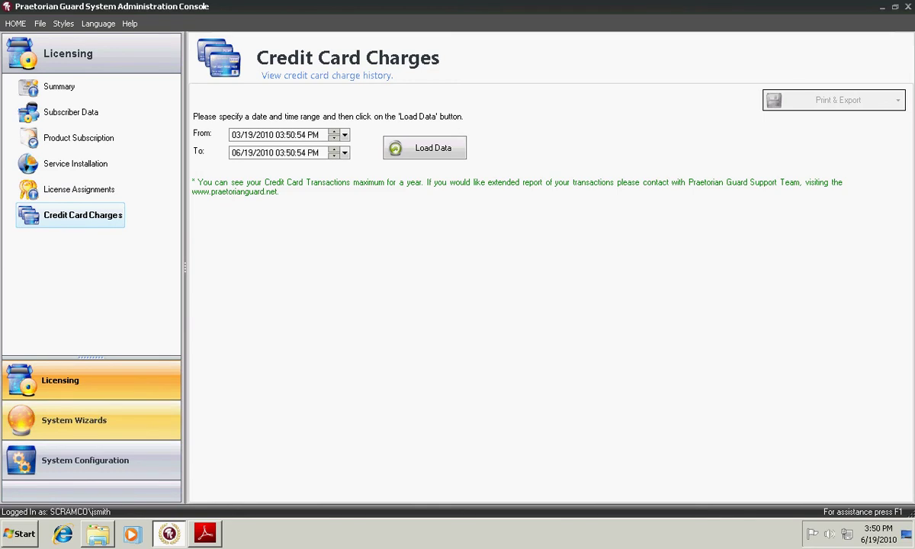
View the System Setup Wizard, then the System Configuration alert pages up to Alert Configuration
click(74, 420)
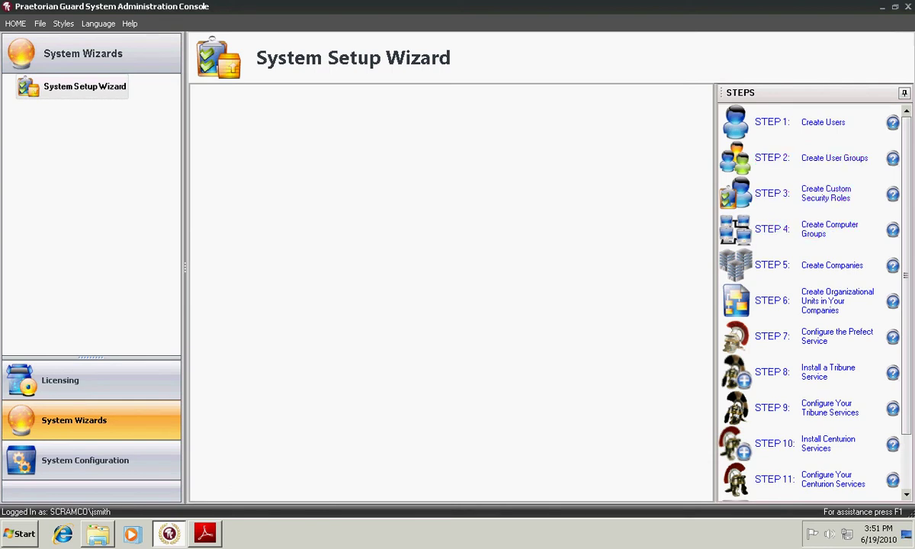
click(85, 460)
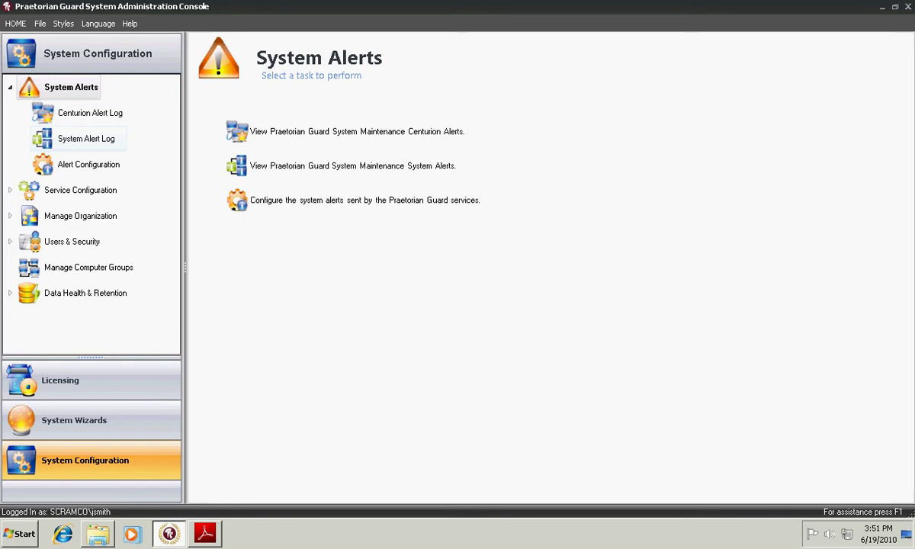
click(86, 139)
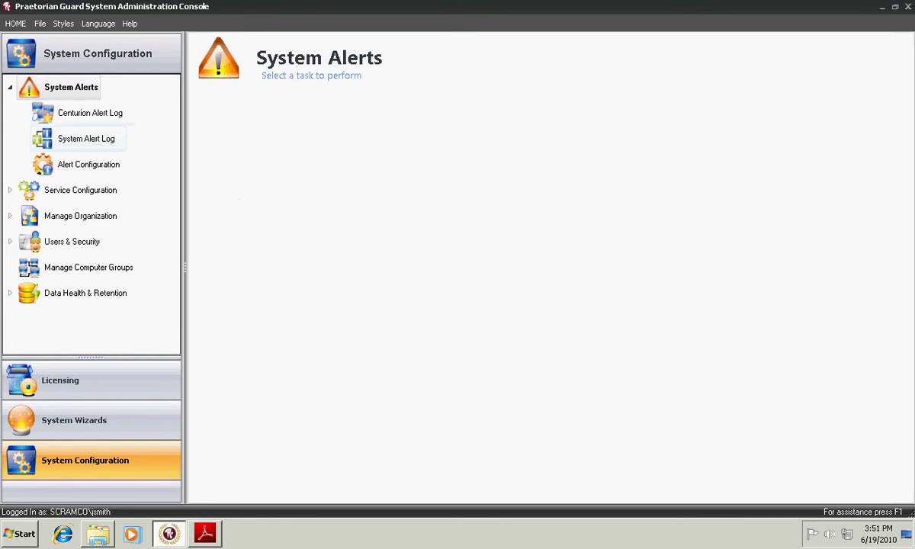
click(86, 139)
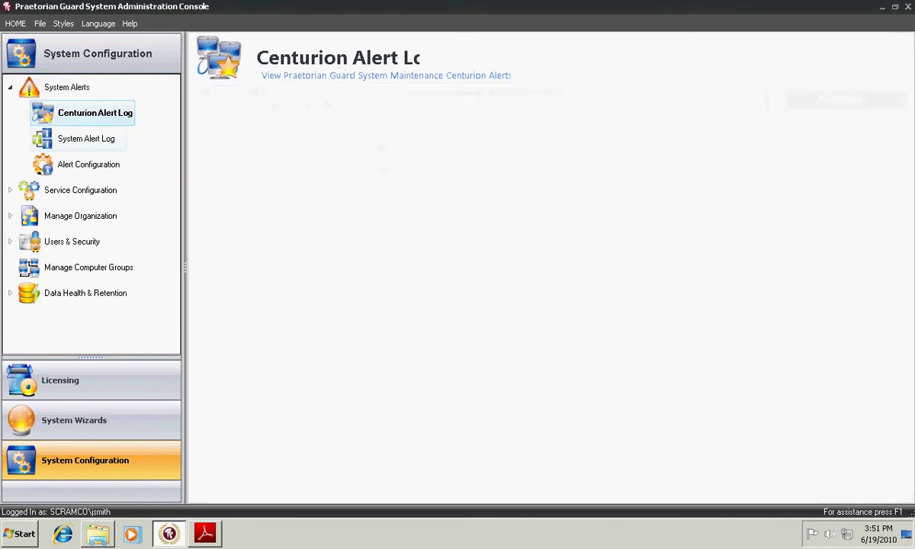
click(88, 165)
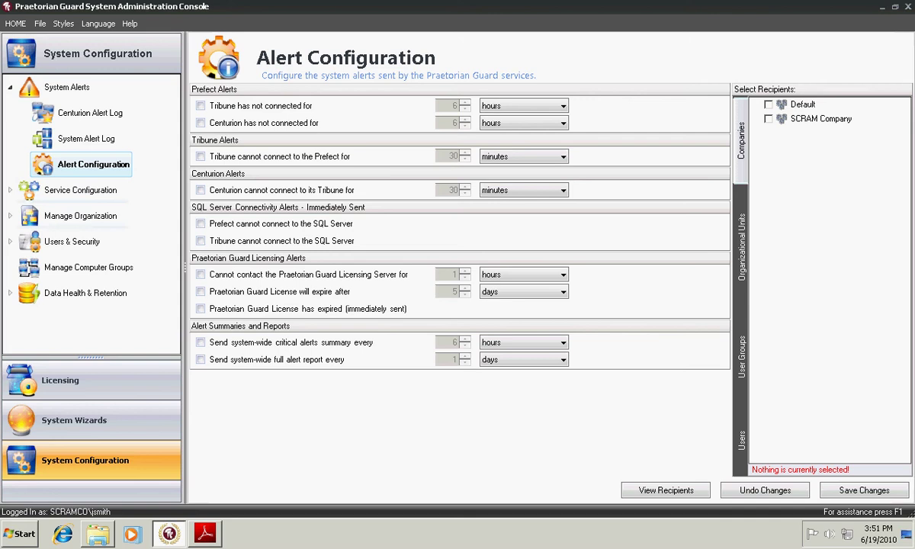
Under Service Configuration, view the Service Installation overview and the Prefect service settings
click(10, 190)
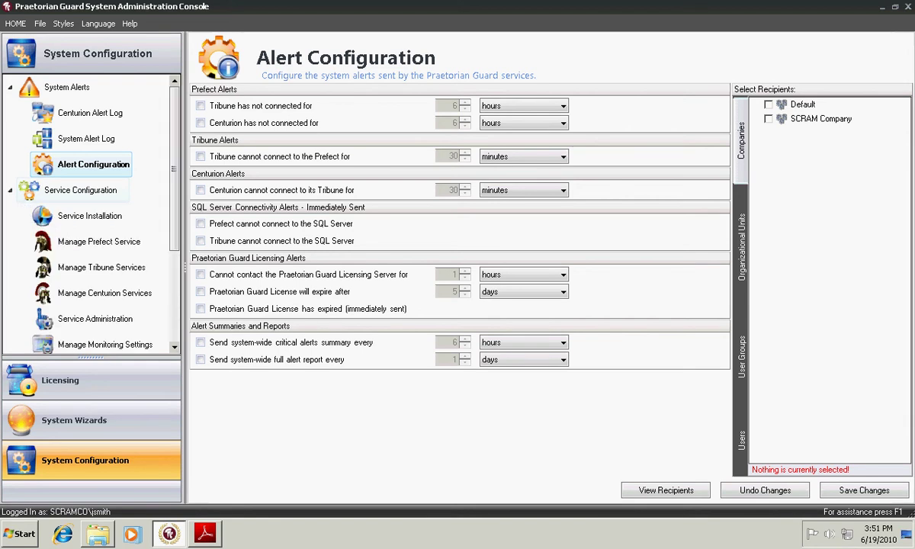
click(90, 215)
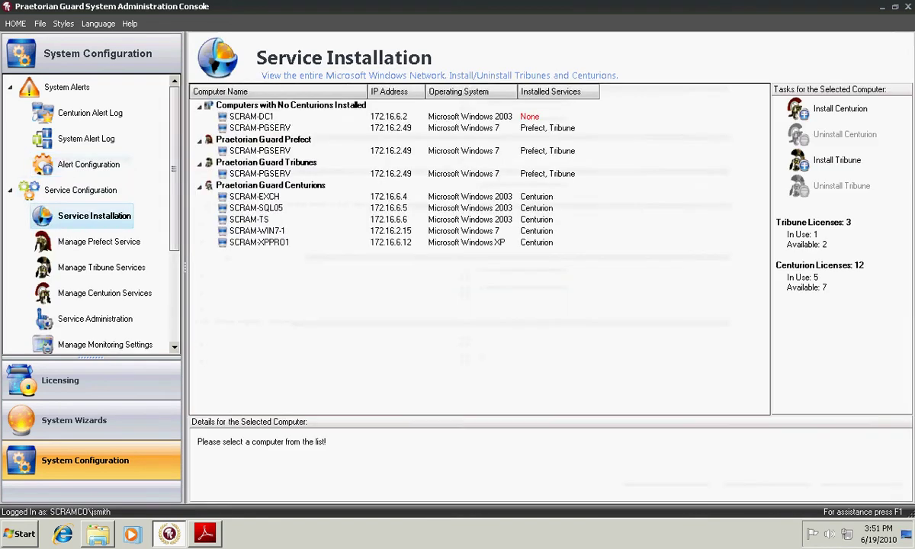
drag(175, 168, 175, 206)
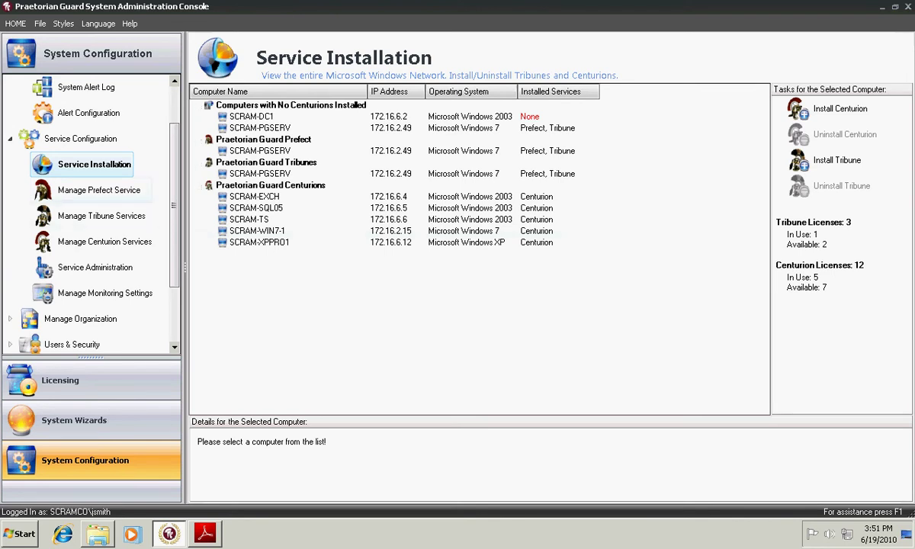
click(99, 190)
click(98, 190)
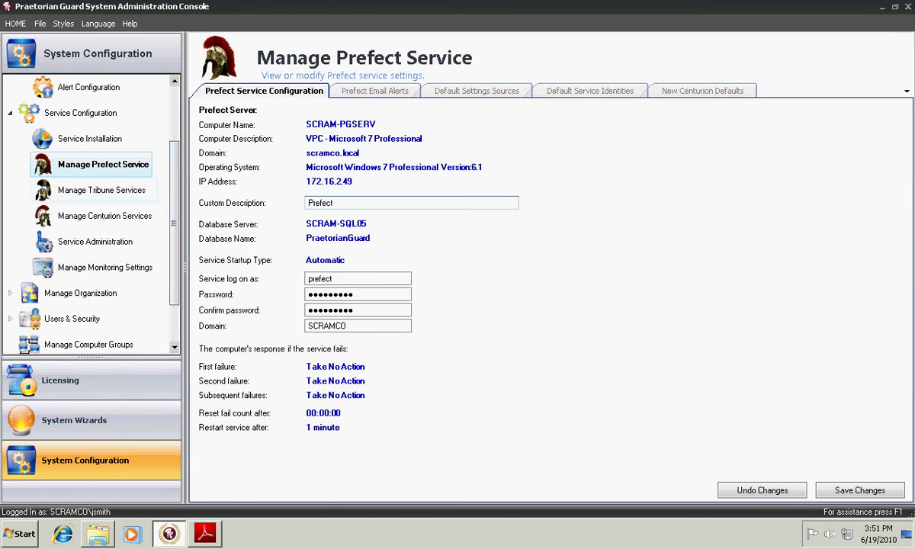
View the Tribune service settings and the Centurion services list, selecting the SCRAM-TS Centurion to see its available tasks
click(99, 190)
click(101, 190)
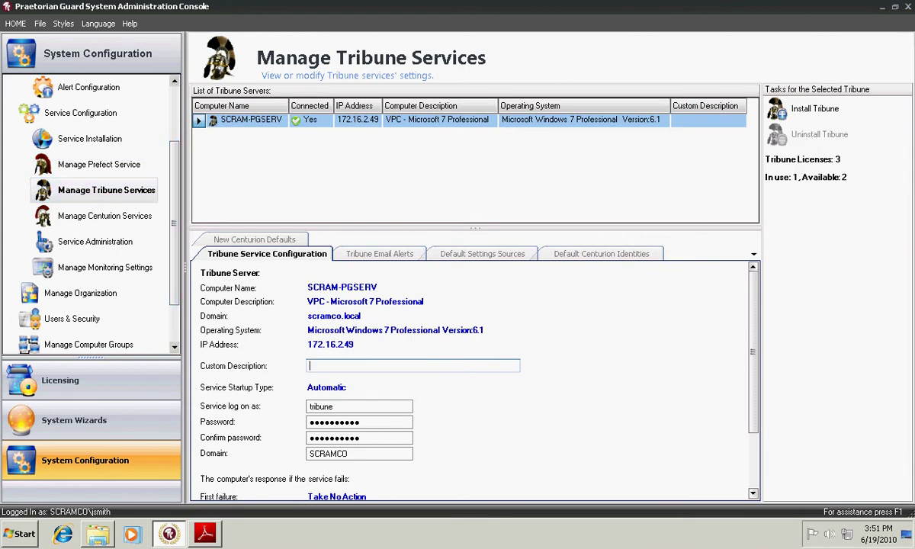
click(104, 216)
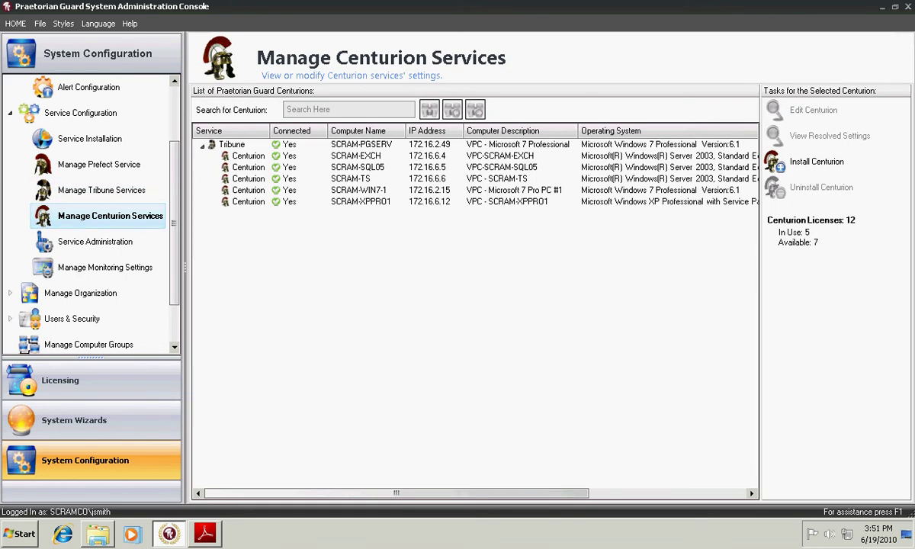
click(361, 178)
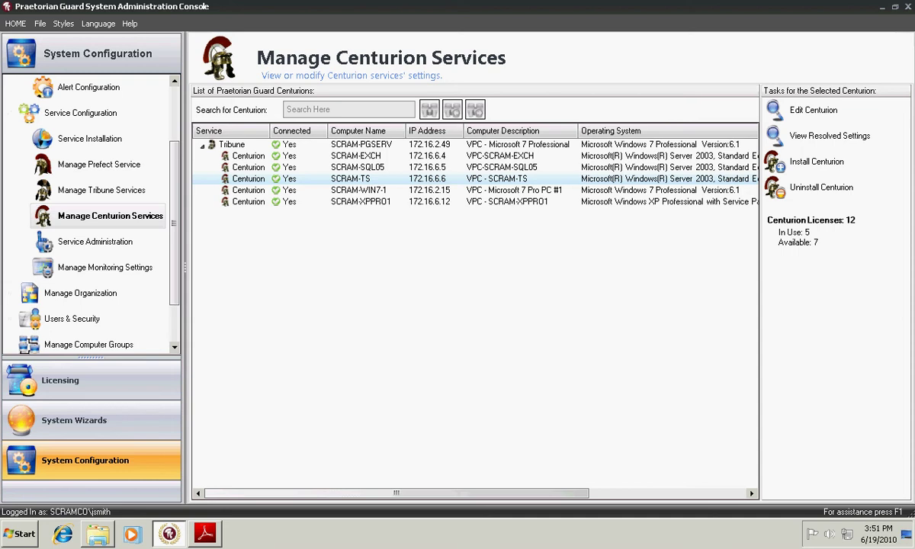
In Service Administration, select the SCRAM-SQL05, SCRAM-WIN7-1 and SCRAM-XPPRO1 Centurions to examine the control tasks, including Restart Service
click(96, 242)
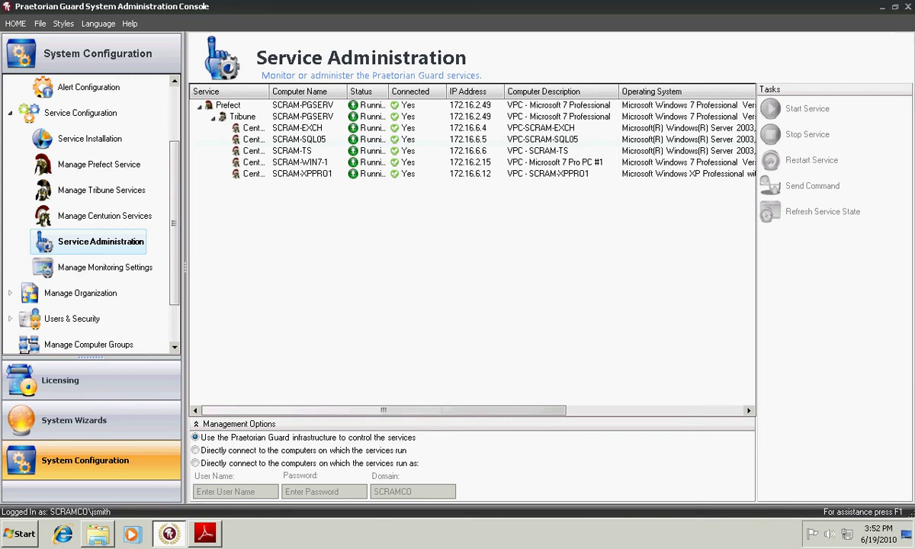
click(299, 139)
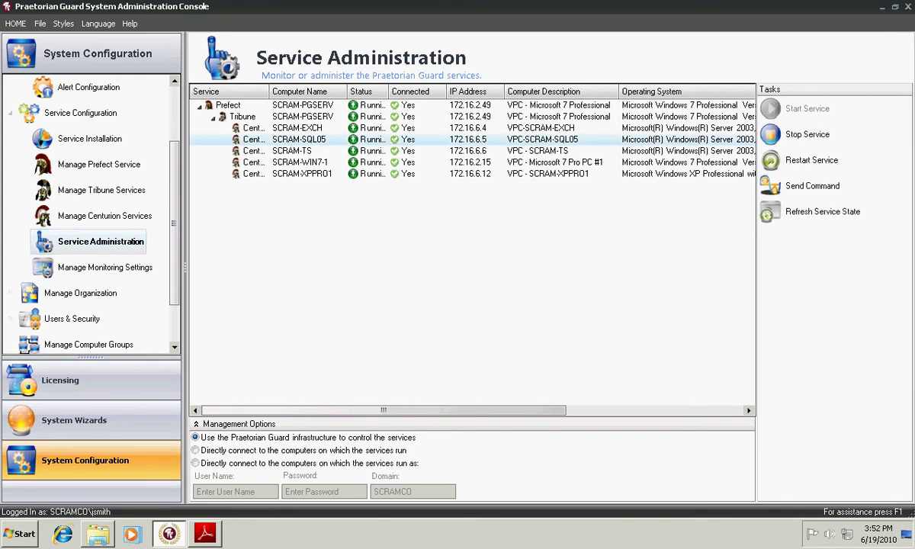
click(302, 174)
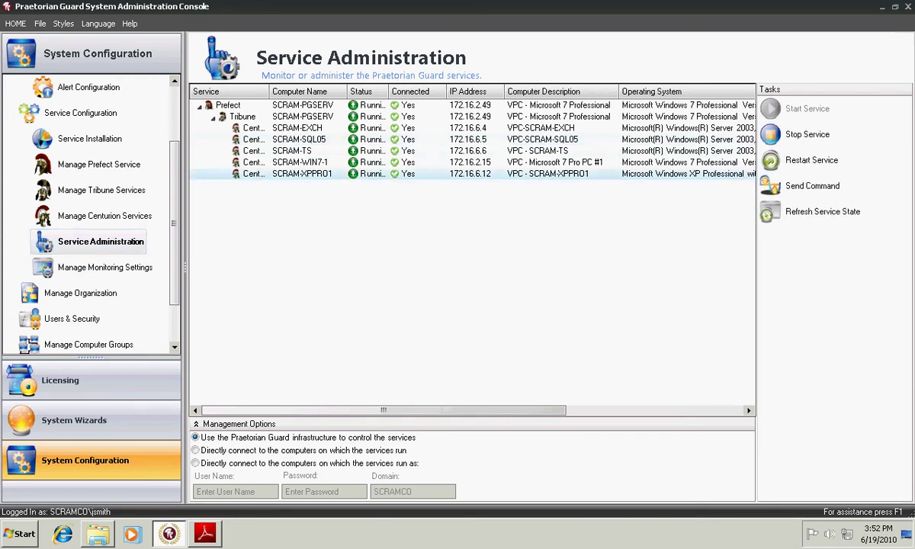
key(shift+Up)
key(shift+Up)
key(shift+Up)
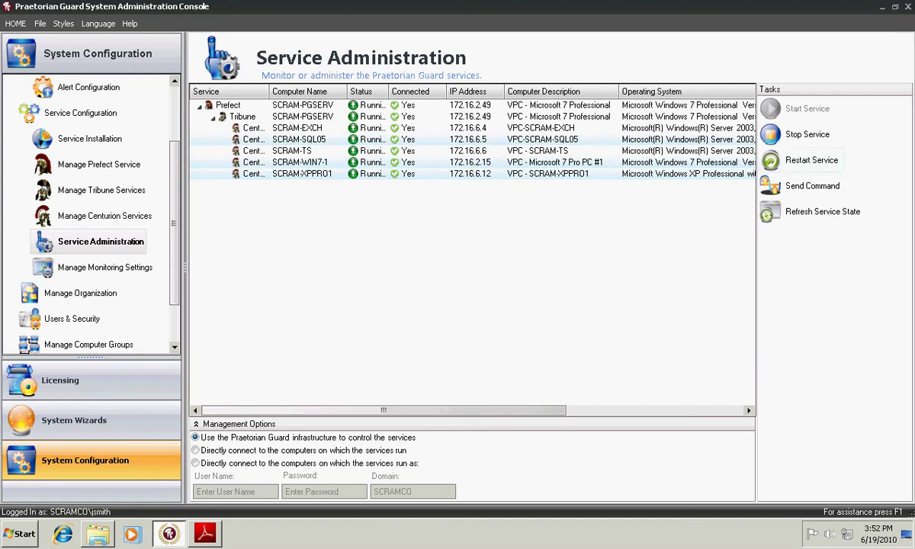
click(812, 160)
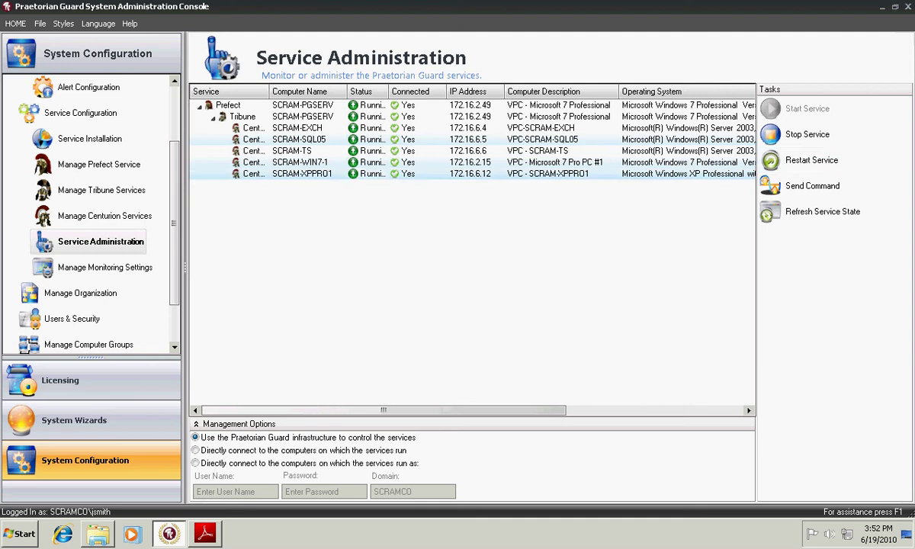
Review the user auditing, software inventory and PC operating inventory options in SCRAM-PGSERV's monitoring settings, and close them without saving
click(105, 268)
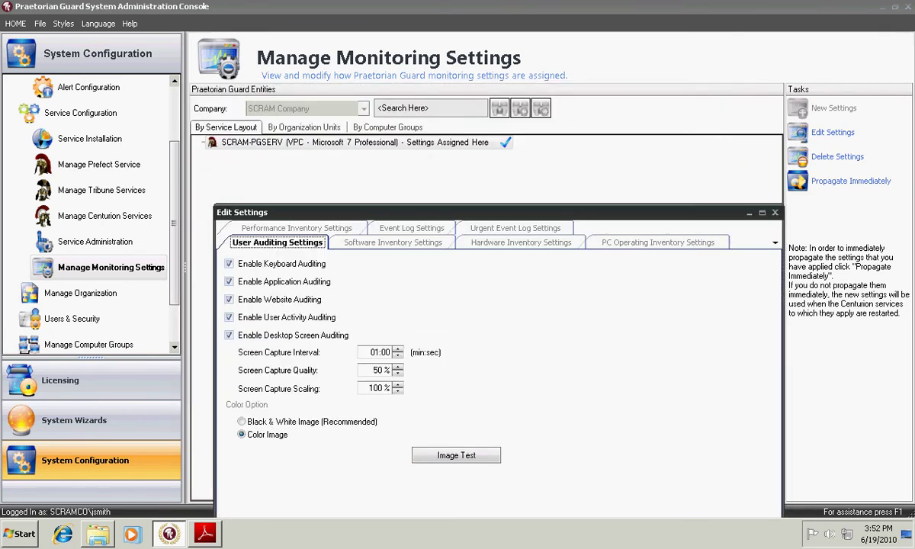
drag(488, 213, 434, 102)
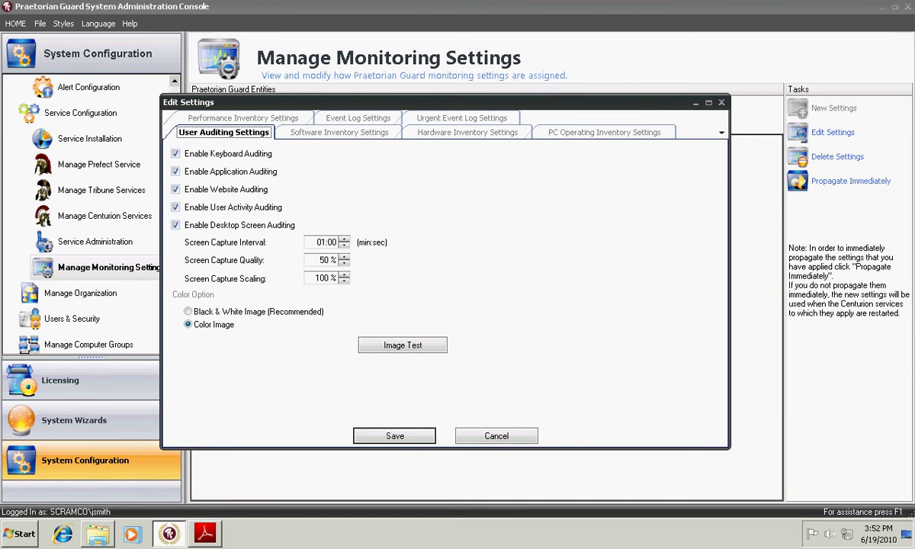
click(339, 133)
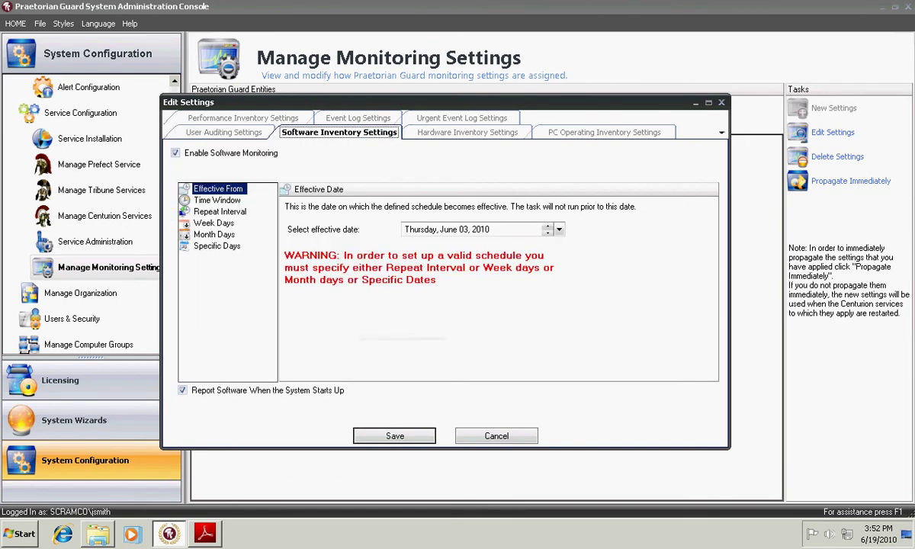
click(605, 133)
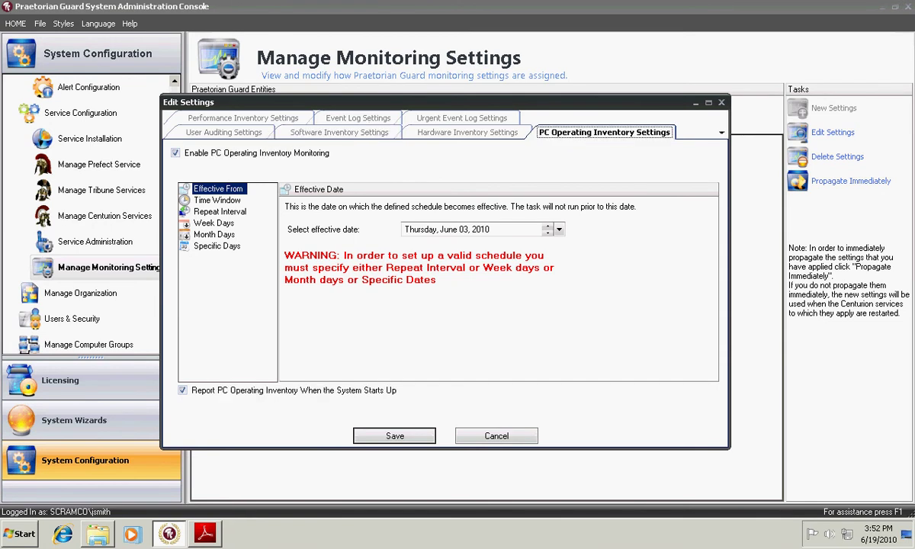
key(ctrl+Tab)
click(497, 436)
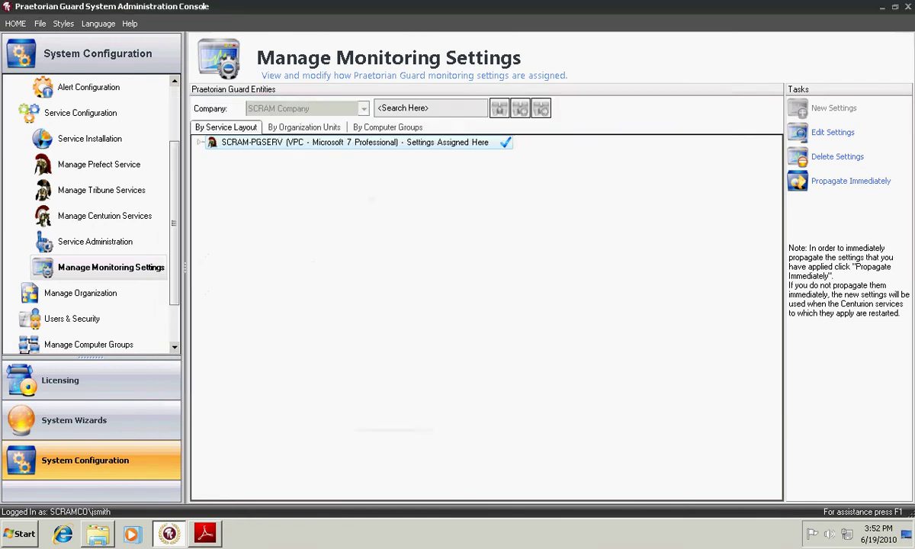
View the monitoring settings entities by service layout down to SCRAM-XPPRO1, by organization units and by computer groups
click(200, 143)
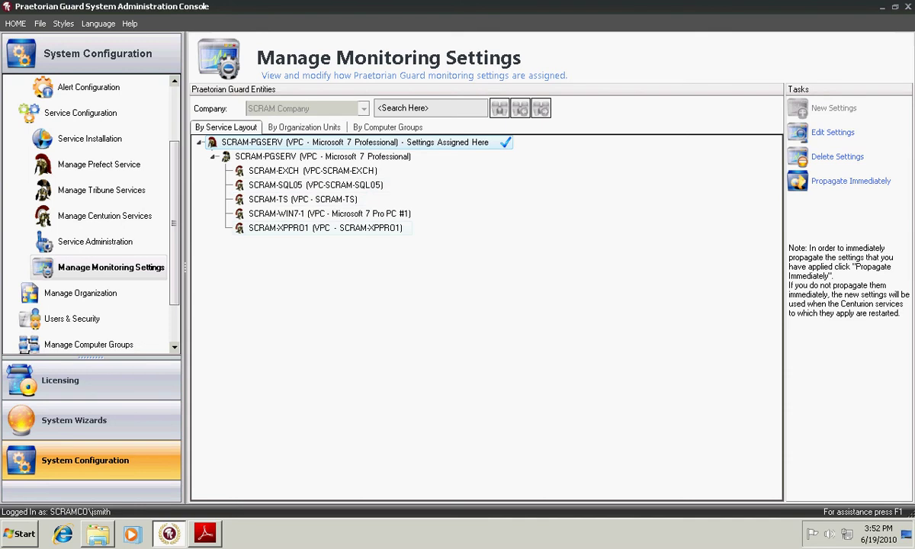
click(325, 228)
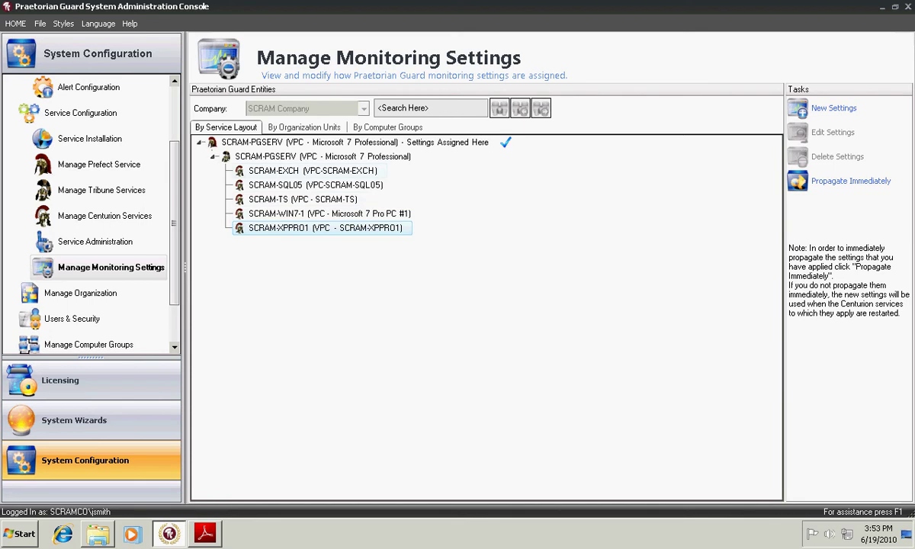
click(305, 128)
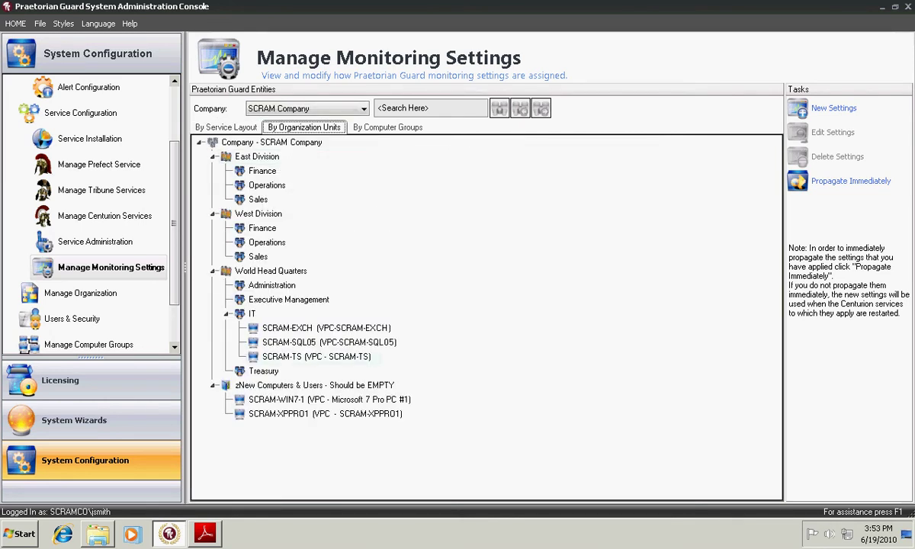
click(388, 127)
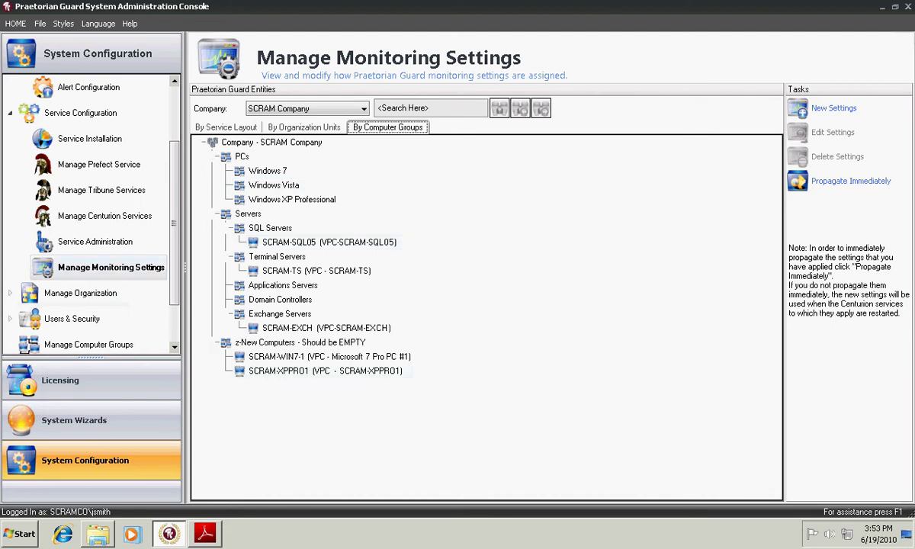
Expand Manage Organization in the System Configuration tree and open its task overview
scroll(87, 201, down, 2)
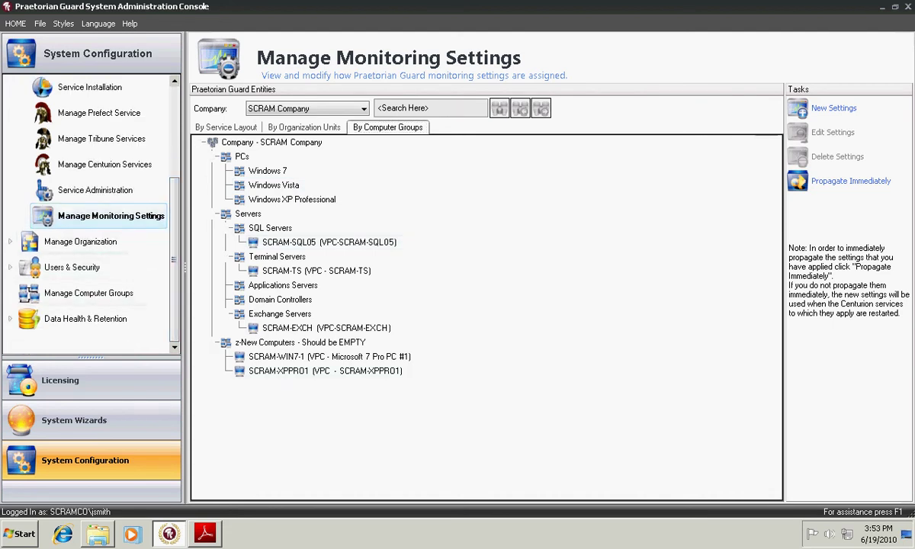
click(11, 241)
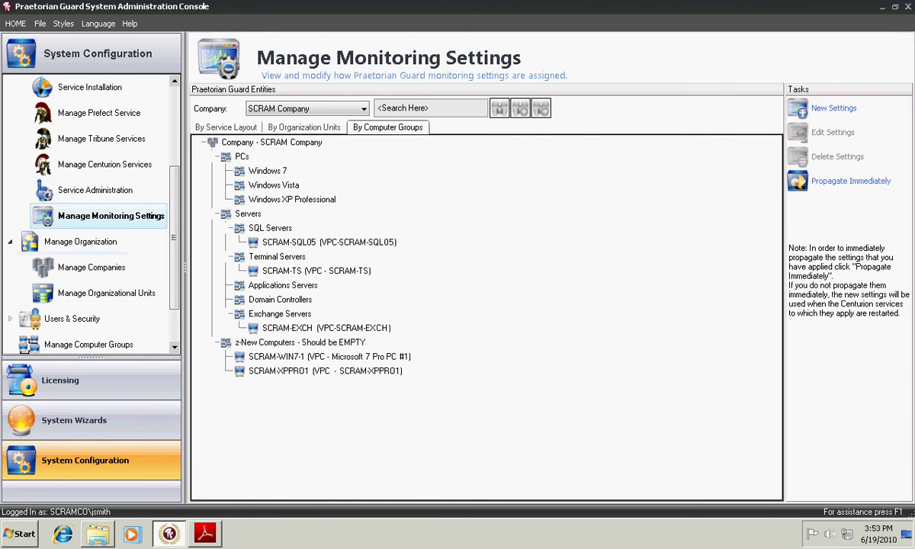
click(81, 241)
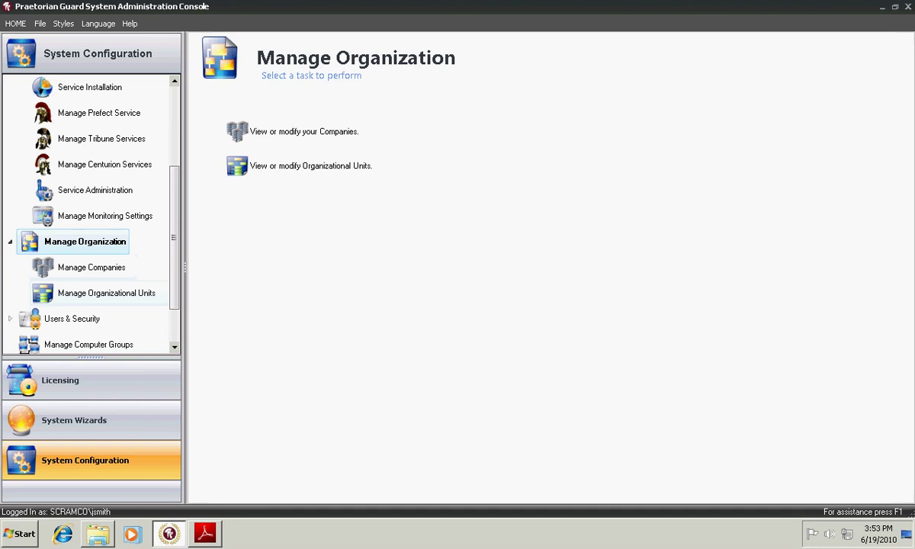
View the Manage Companies page, and show the users in SCRAM Company's organizational units
click(91, 268)
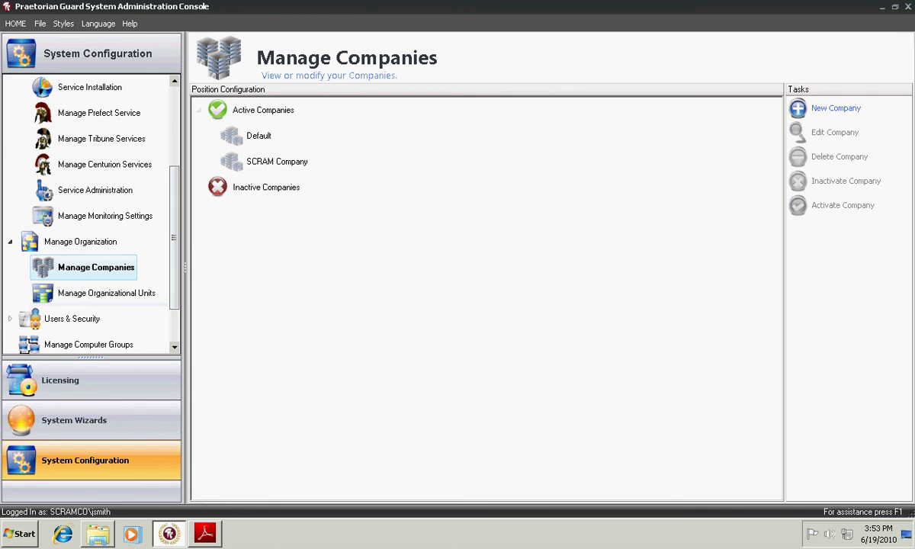
click(106, 293)
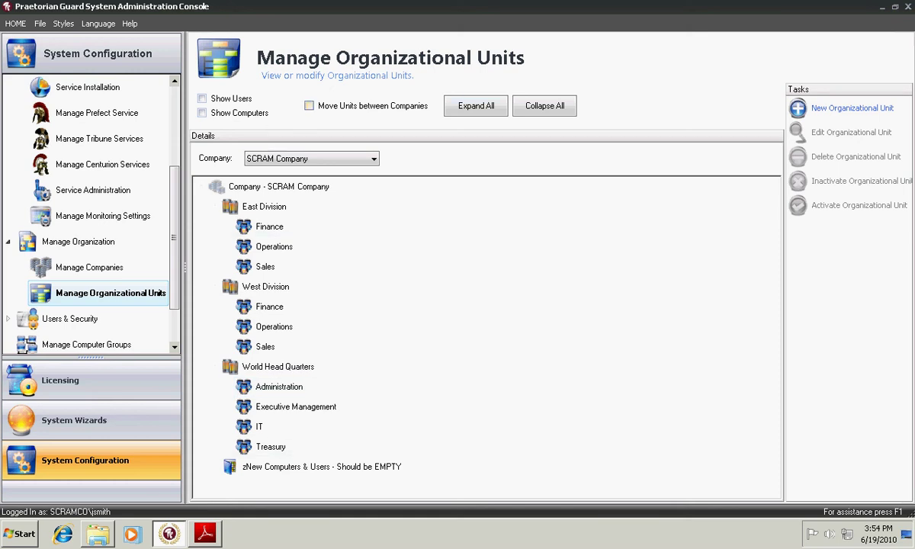
click(202, 98)
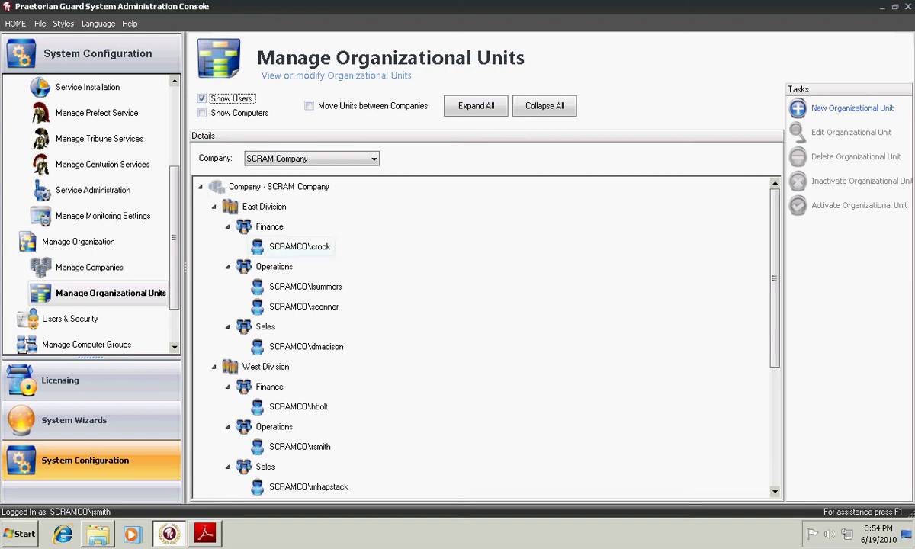
Show computers instead of users in the organizational units tree, review it, and enable moving units between companies
click(202, 99)
click(202, 113)
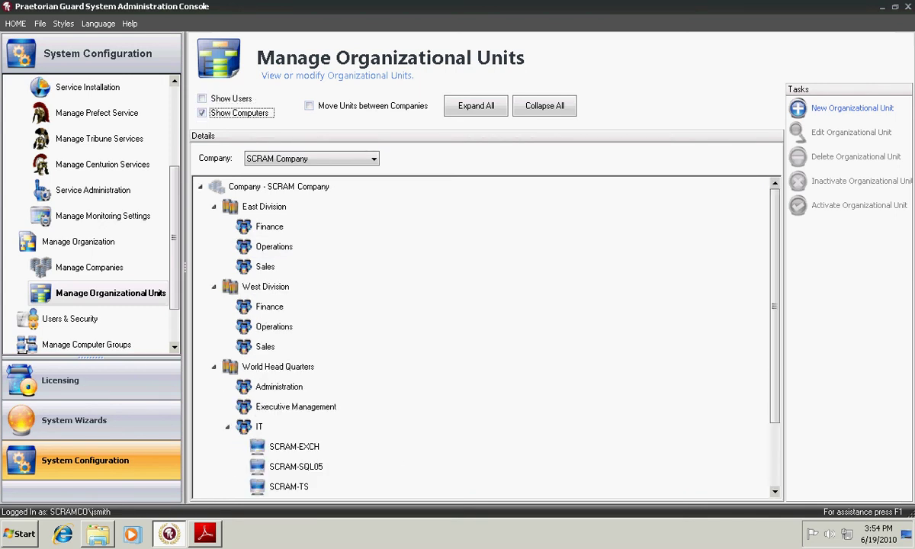
scroll(484, 336, down, 2)
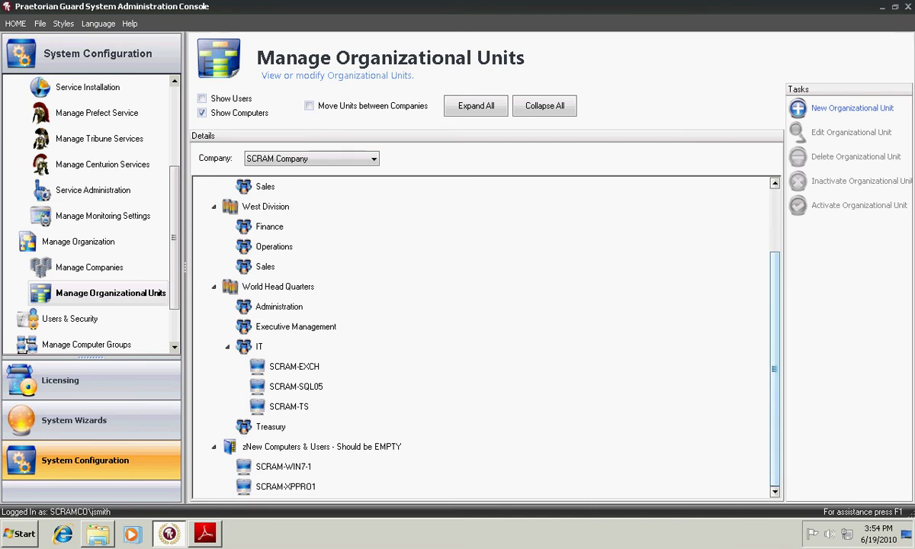
drag(775, 369, 775, 353)
scroll(775, 353, up, 2)
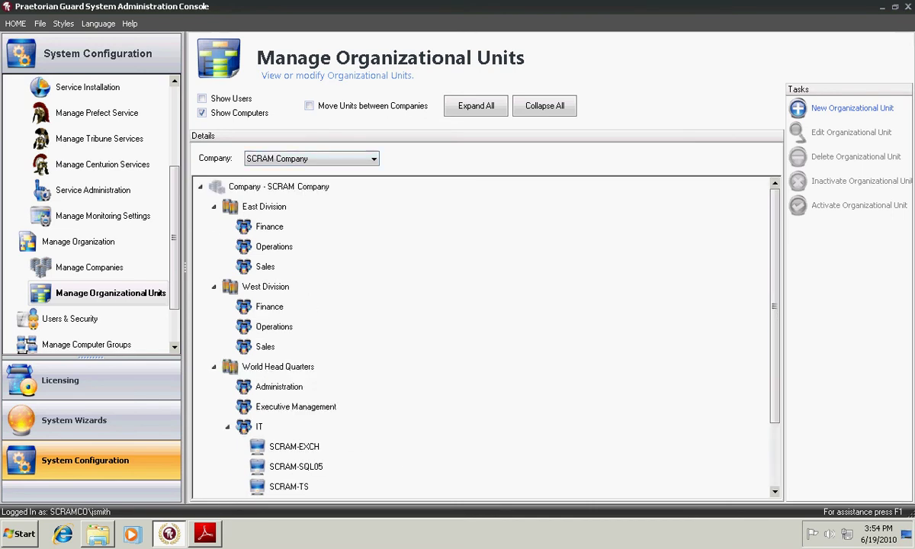
click(310, 106)
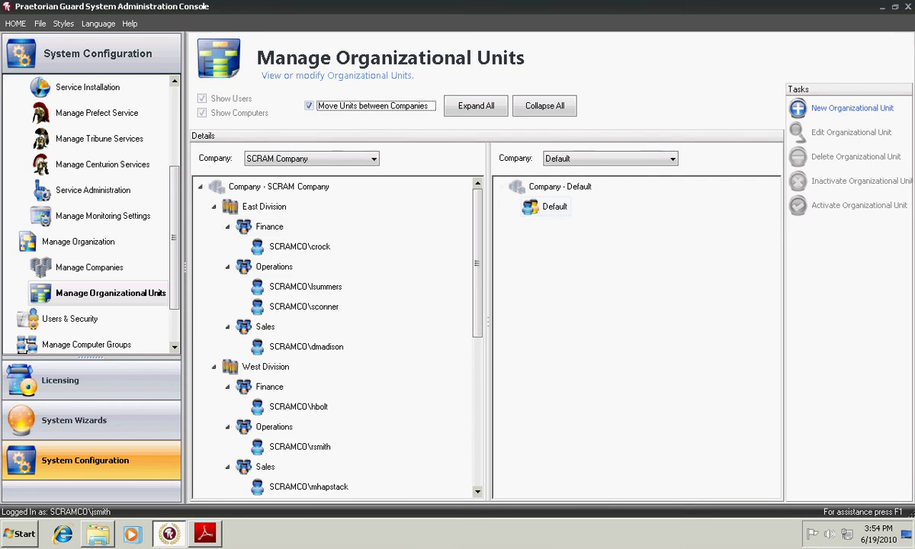
Expand Users & Security and view the Manage Users and Manage User Groups pages
drag(174, 238, 175, 272)
click(9, 268)
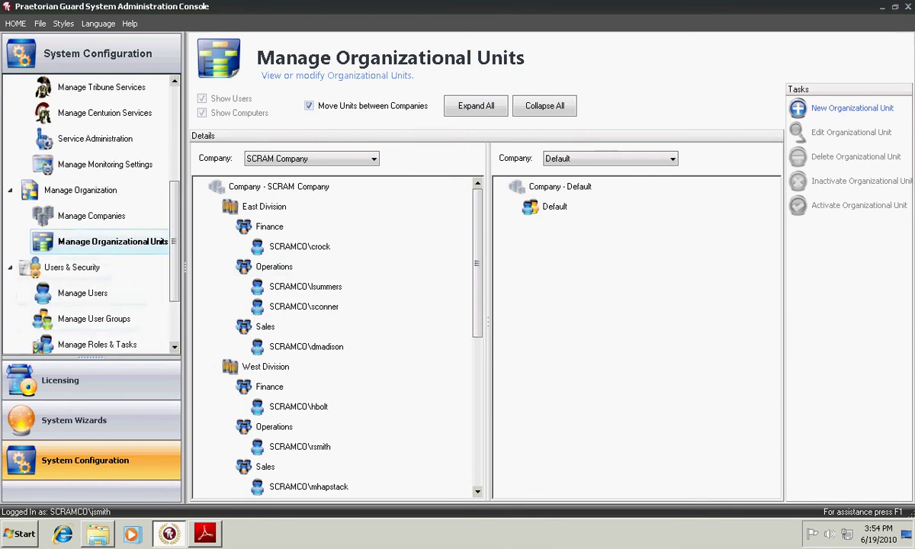
scroll(88, 213, down, 1)
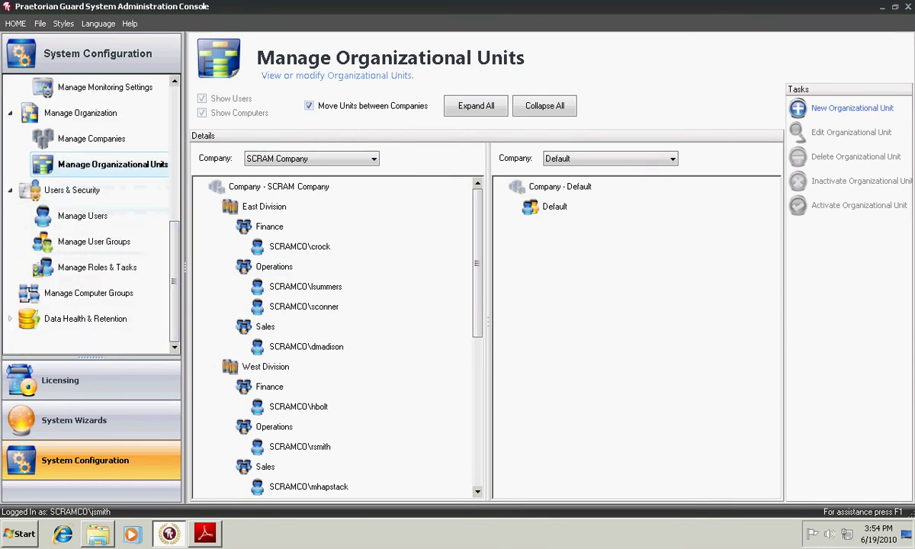
click(83, 215)
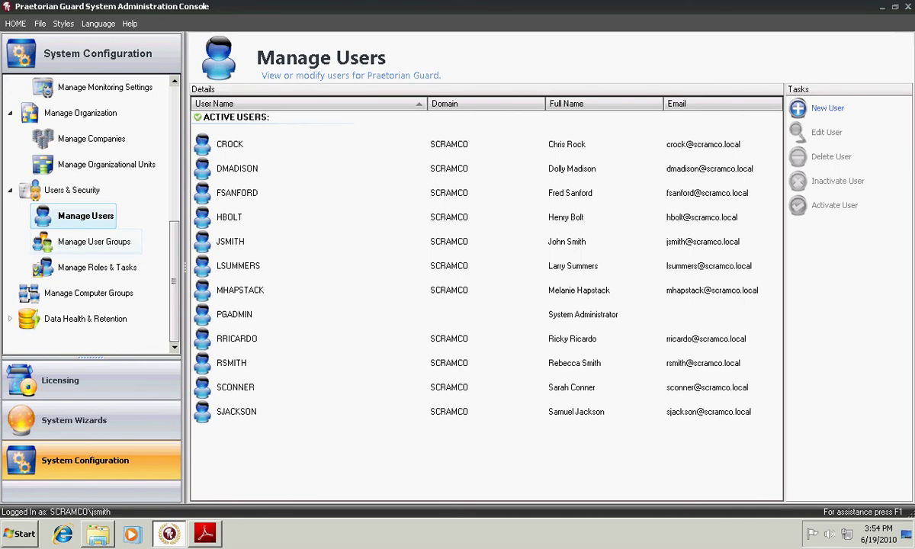
click(94, 242)
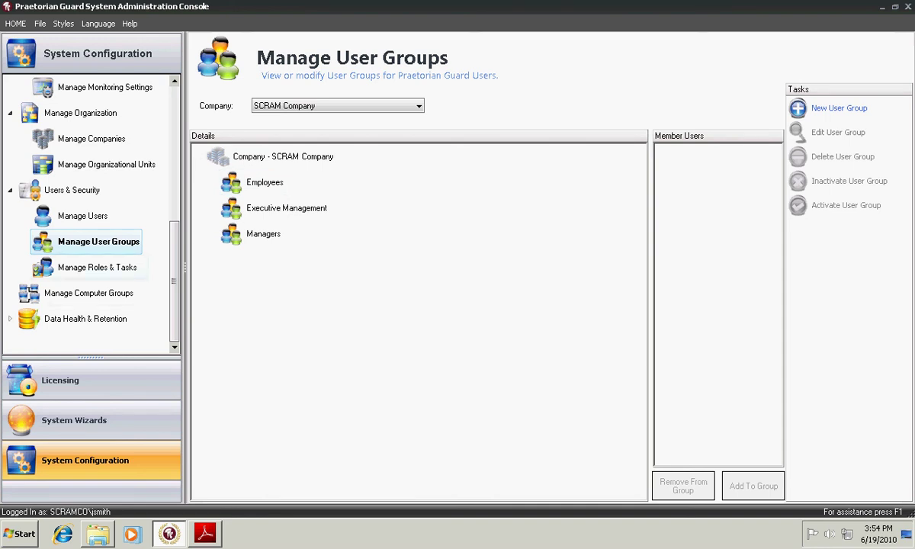
Examine the System Administrator role's permissions in Manage Roles & Tasks, and view the Manage Computer Groups page
click(96, 267)
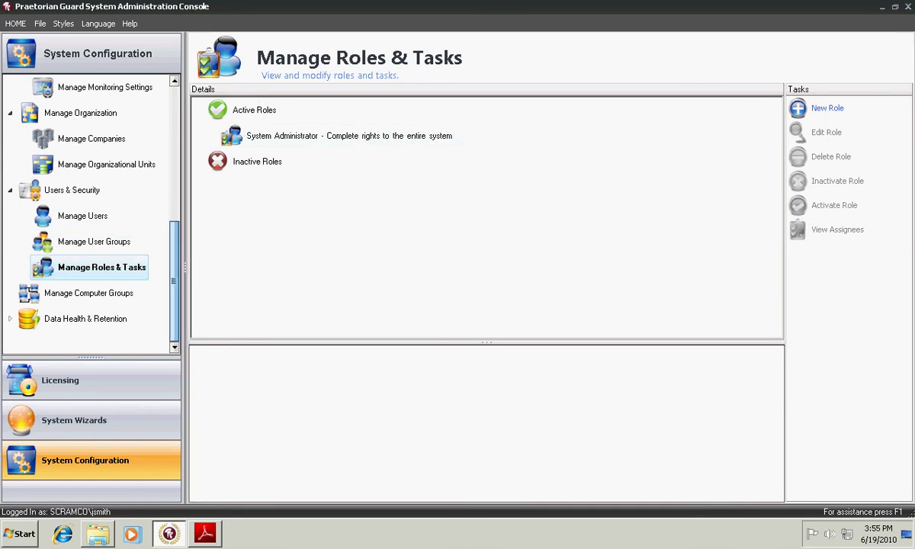
click(349, 136)
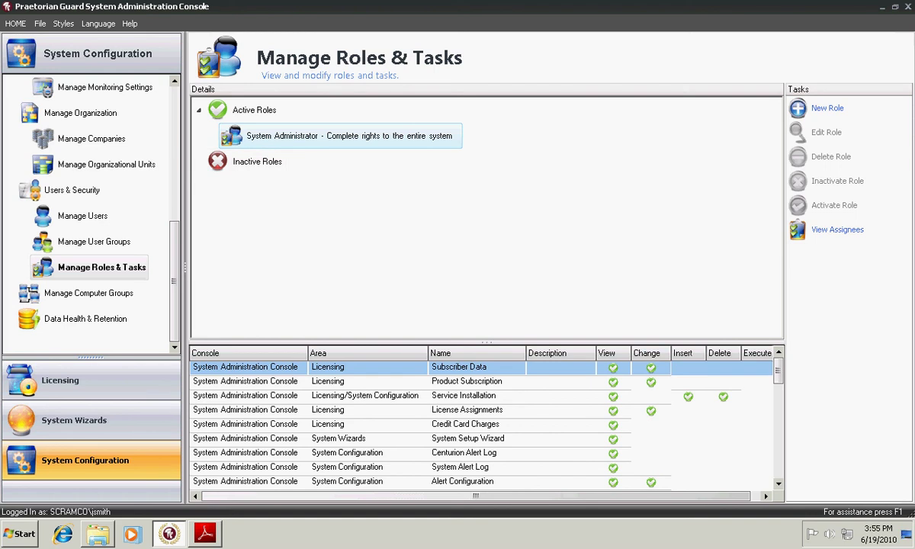
scroll(484, 423, down, 3)
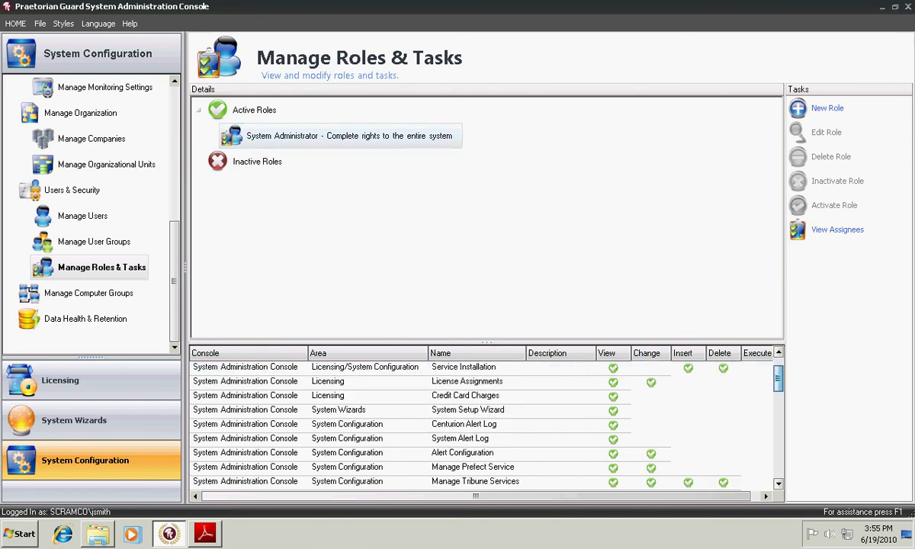
scroll(484, 424, down, 8)
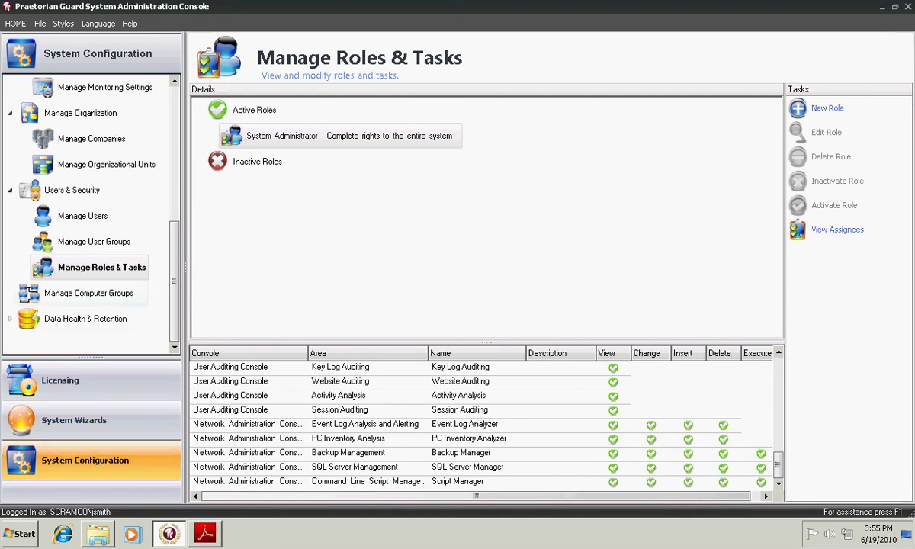
click(89, 294)
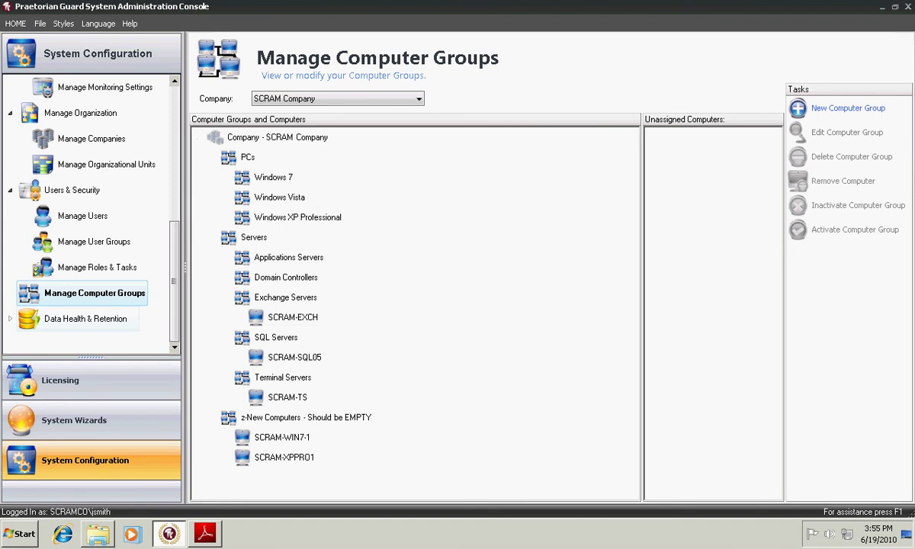
Open Data Health under Data Health & Retention and collapse every table section from User Auditing Data to System Alert Data
click(85, 319)
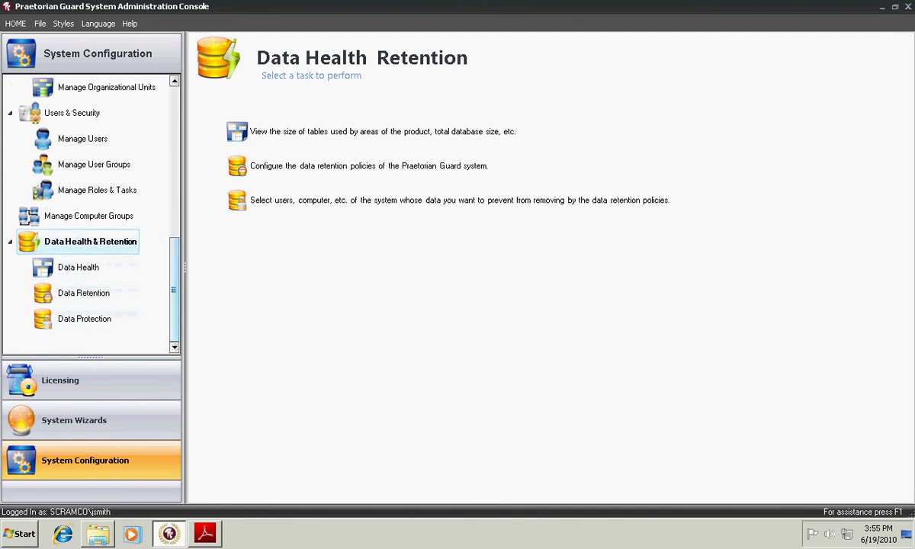
click(79, 268)
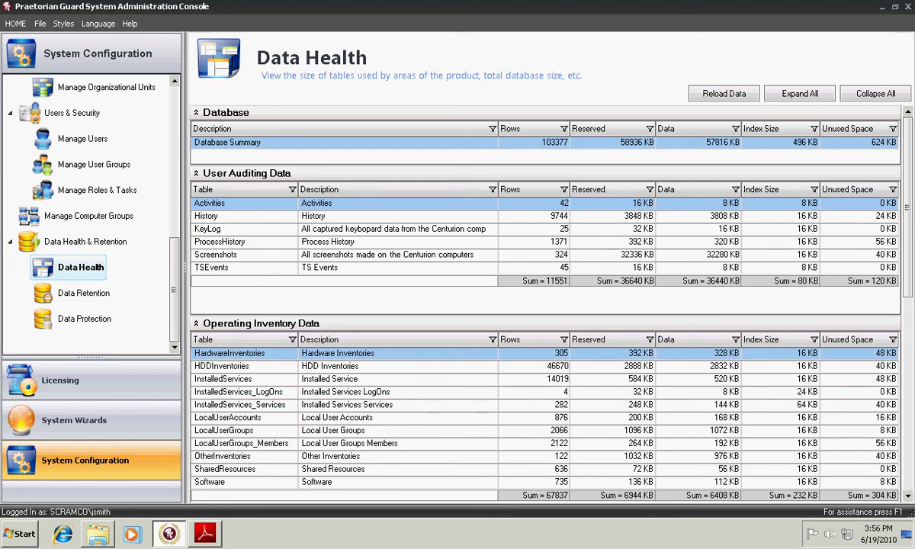
click(196, 174)
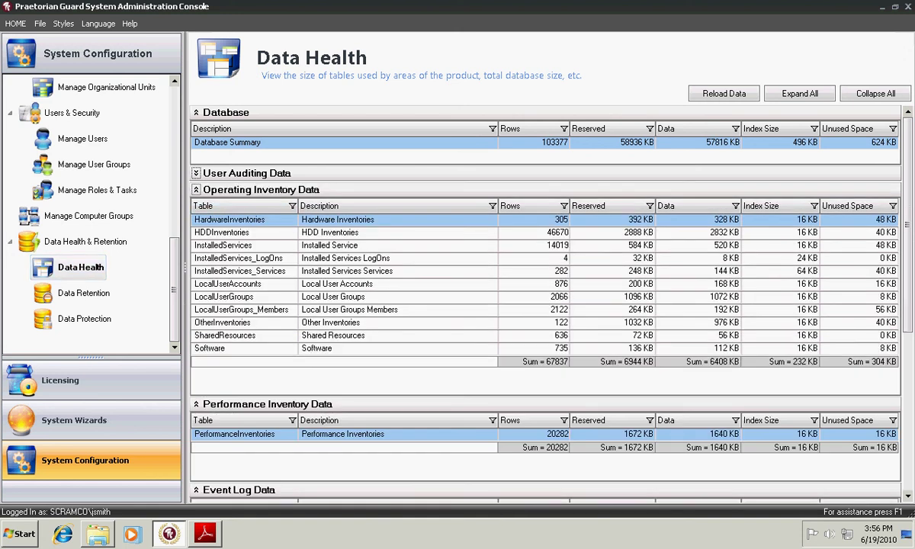
click(196, 190)
key(Tab)
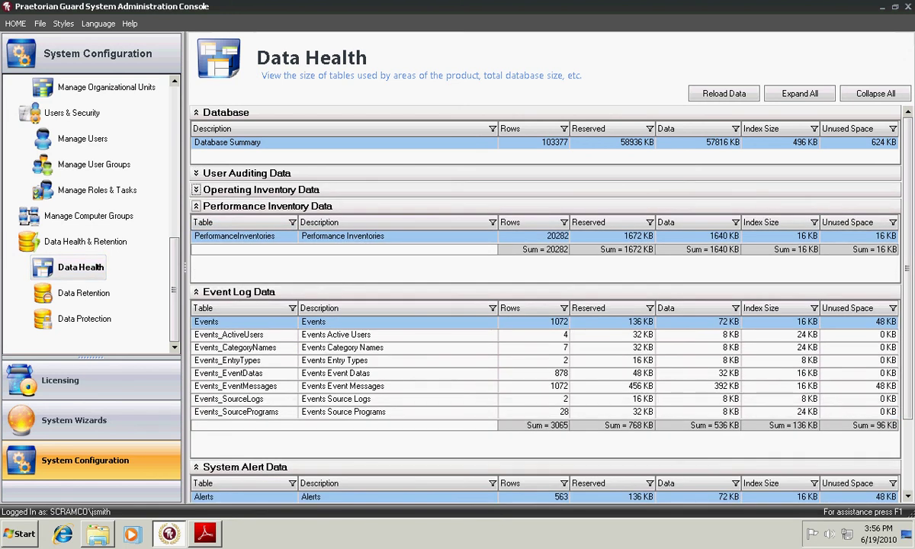
key(space)
key(Tab)
key(space)
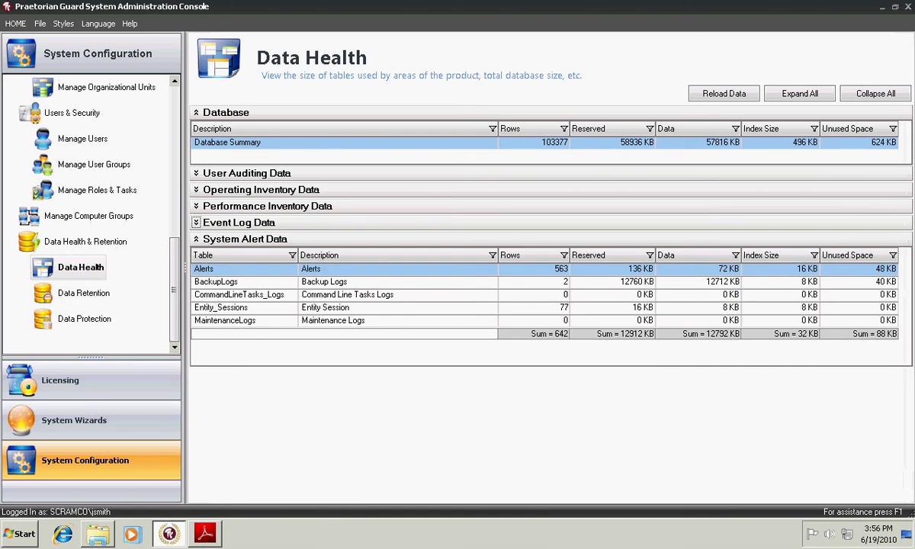
key(Tab)
key(space)
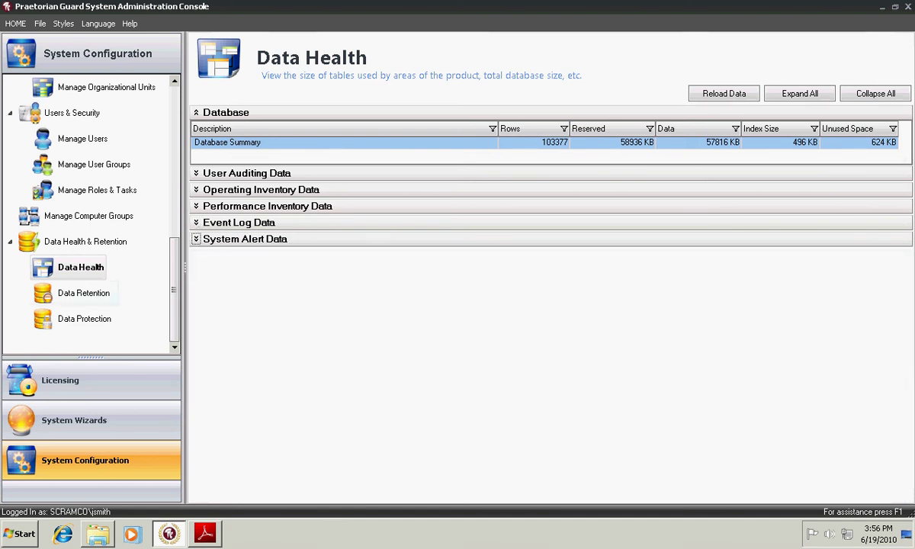
Review the Data Retention policies, including System Alert Retention, and open the Data Protection page
click(84, 293)
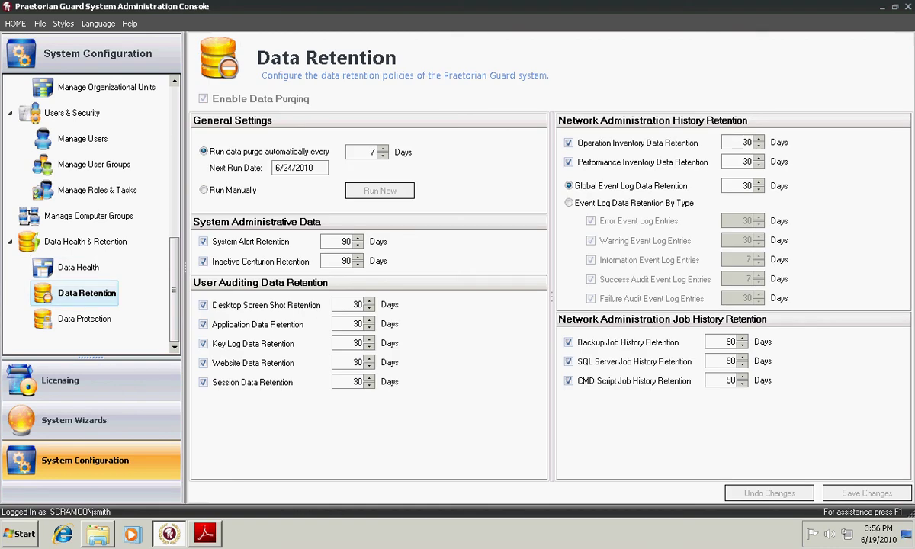
click(336, 241)
click(84, 319)
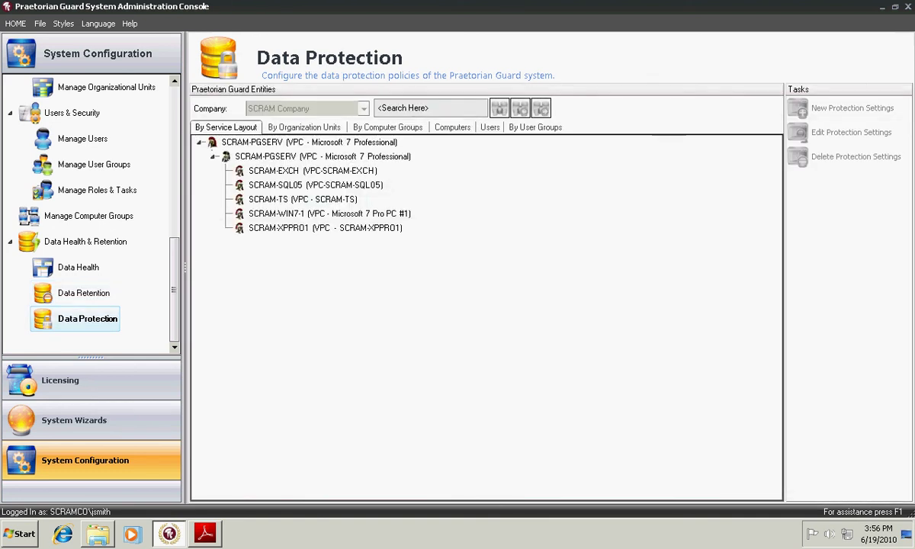
Select SCRAM-SQL05 and view the data protection entities by organization units, computers, users and computer groups
click(315, 185)
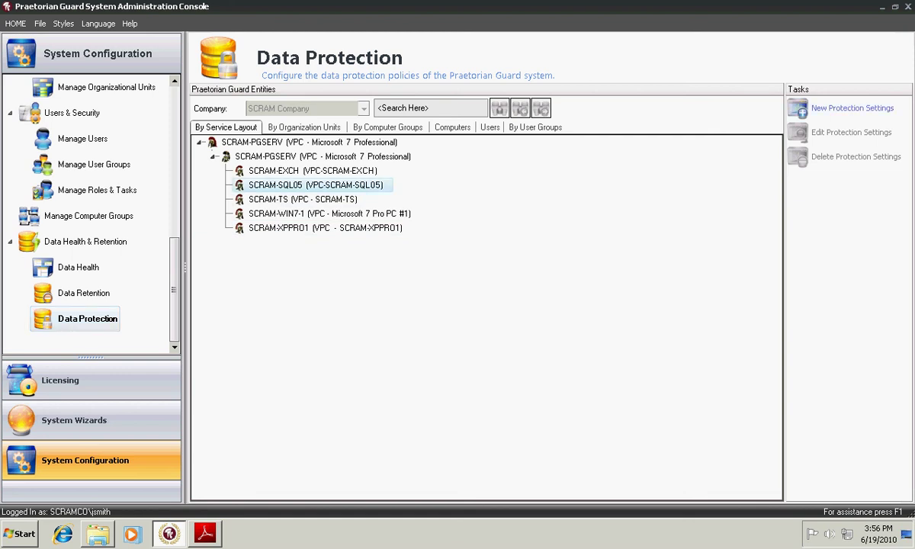
click(305, 127)
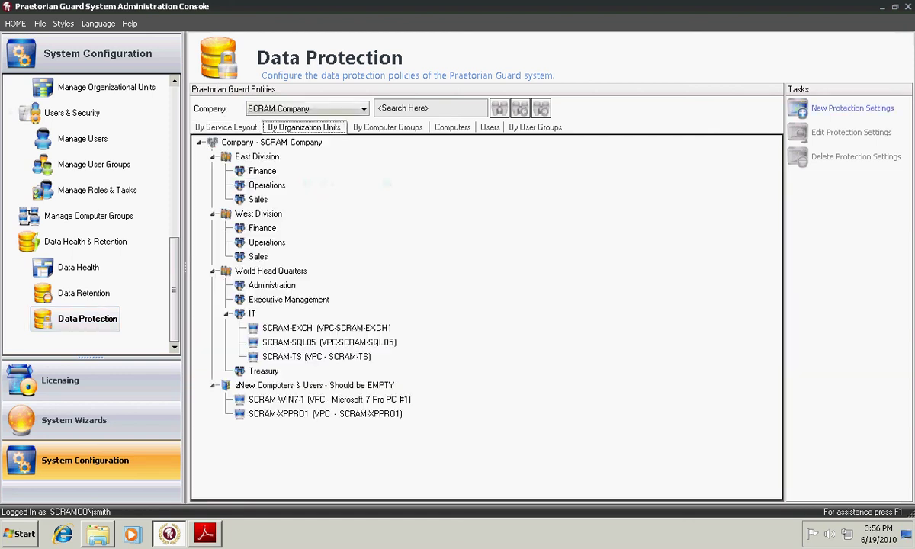
key(Right)
key(Right)
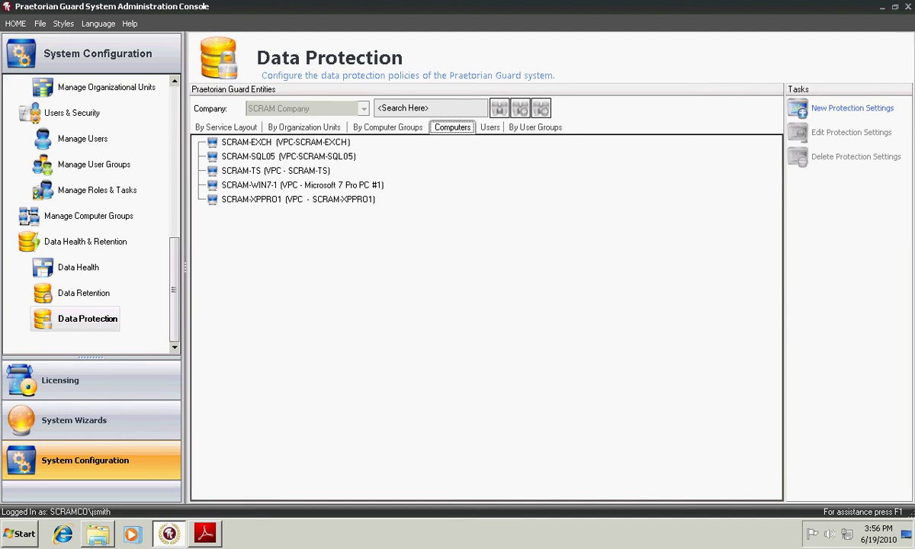
click(490, 128)
click(304, 127)
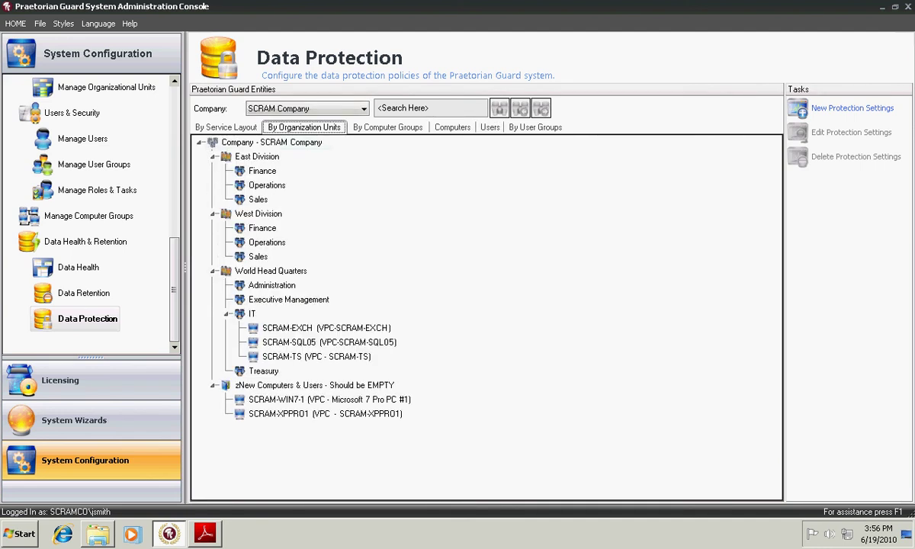
key(Right)
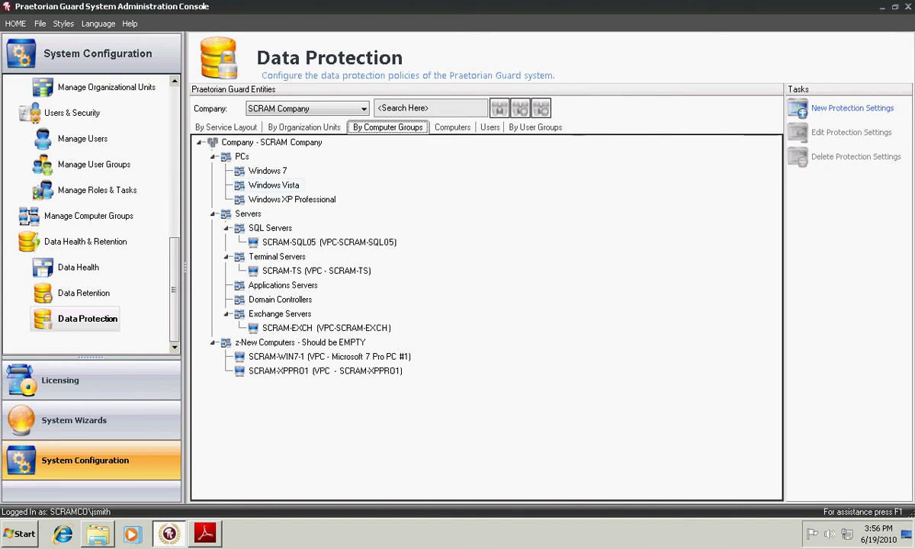
Add protection settings to the Exchange Servers group covering all user auditing, performance, operating and event log data
double_click(279, 314)
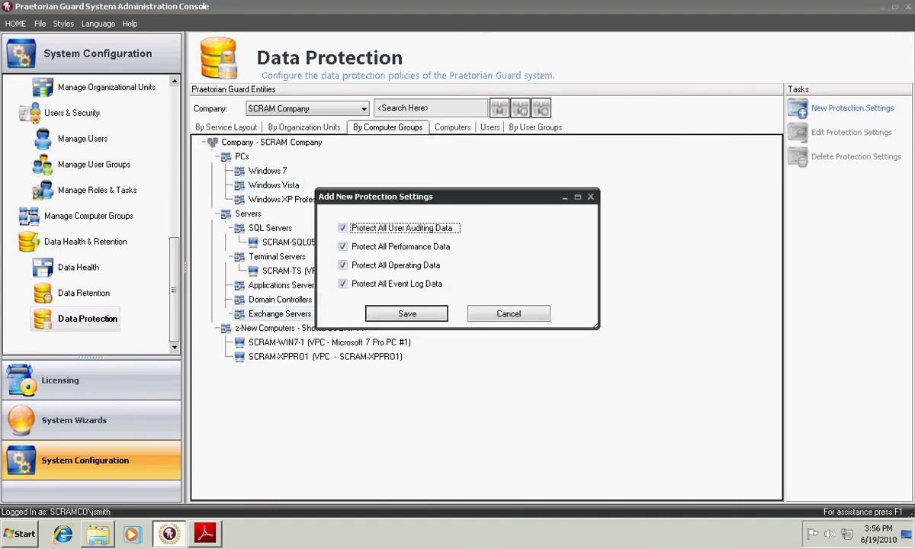
key(Return)
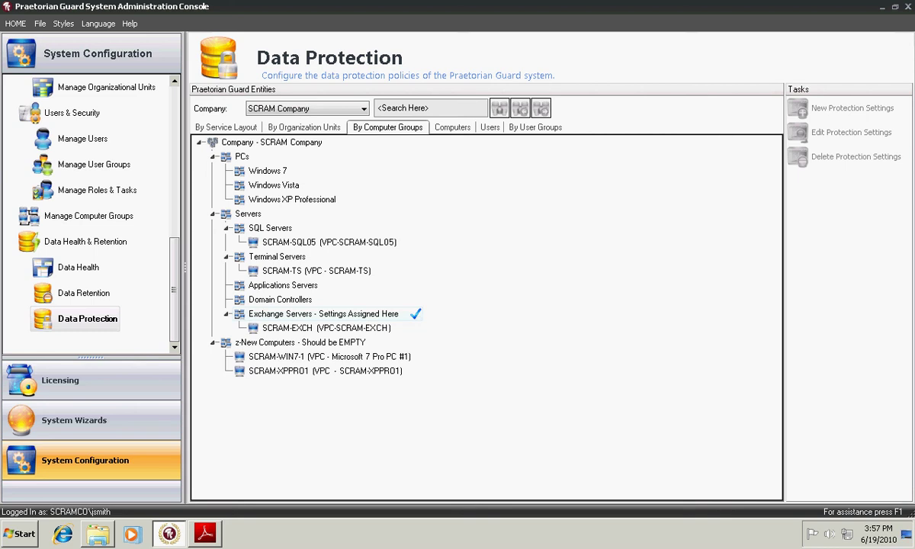
click(227, 314)
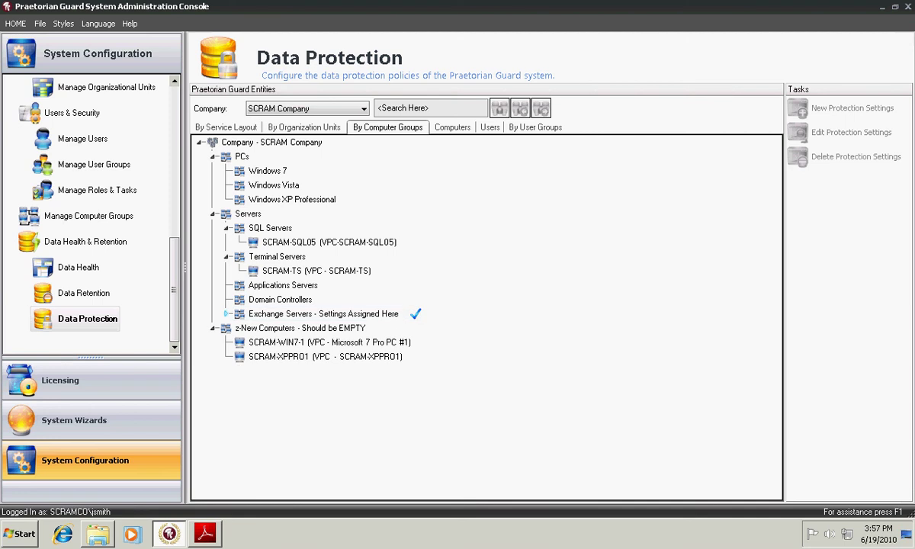
click(226, 313)
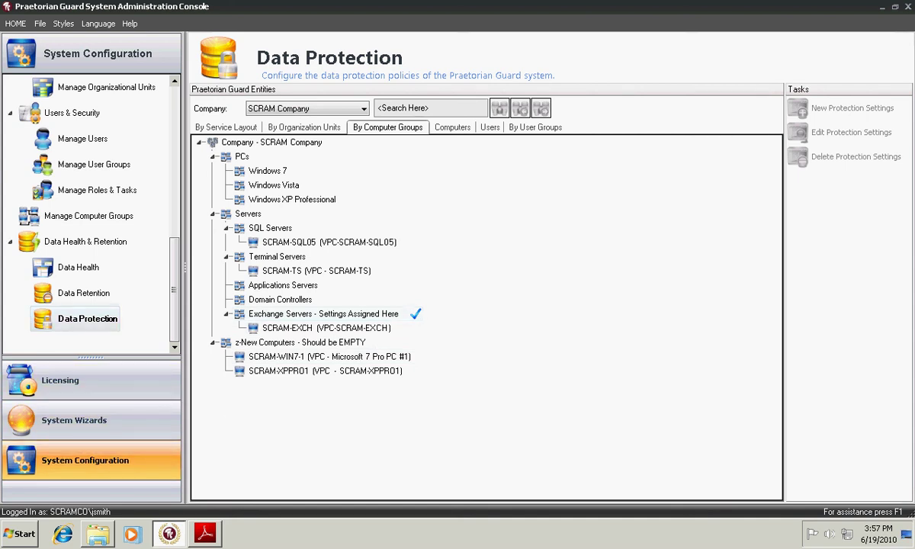
Return to the Data Retention policies and go back to the start of the System Configuration tree
click(83, 294)
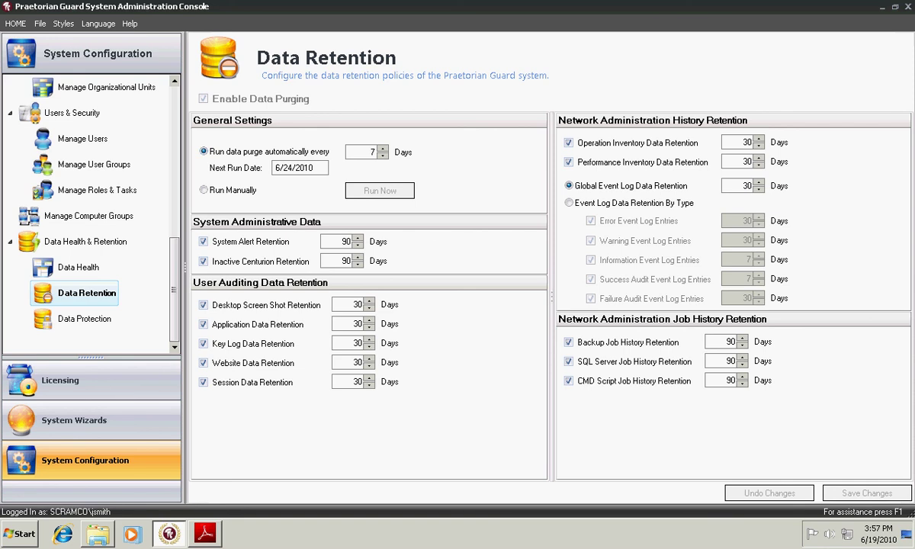
click(92, 461)
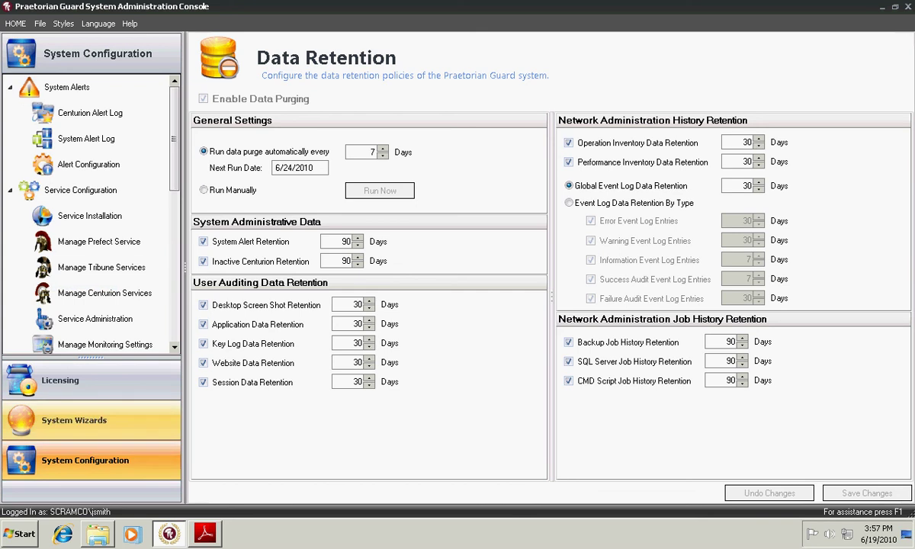
Review the Manage Companies page and the SCRAM Company hierarchy under Manage Organizational Units
scroll(88, 202, down, 2)
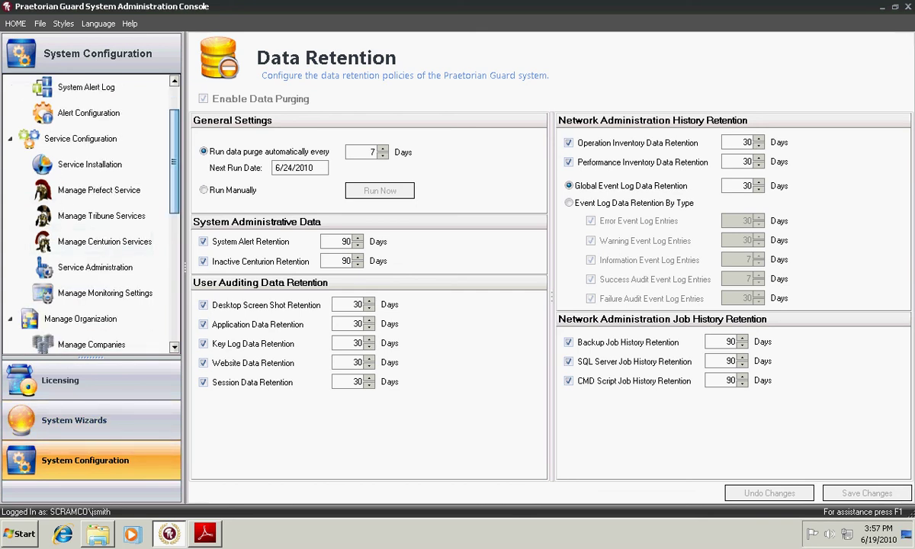
scroll(87, 214, down, 2)
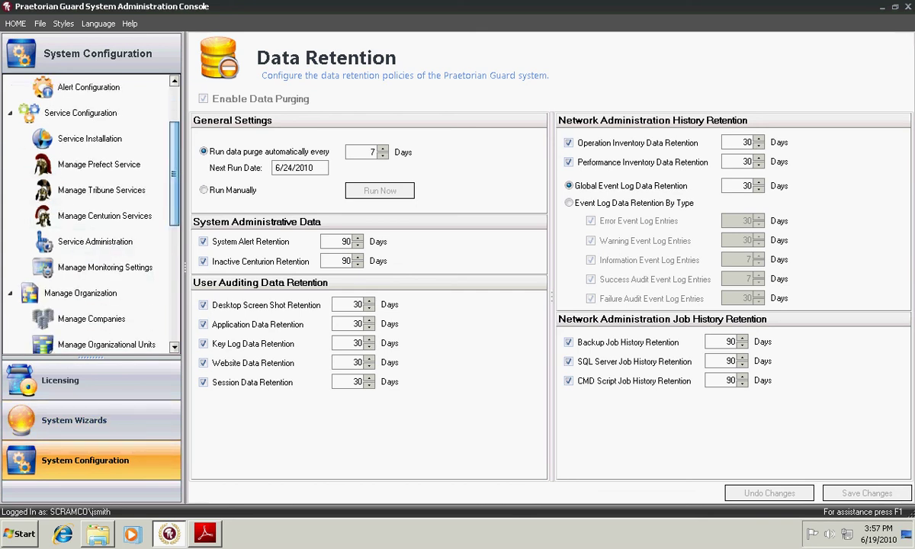
scroll(88, 214, down, 1)
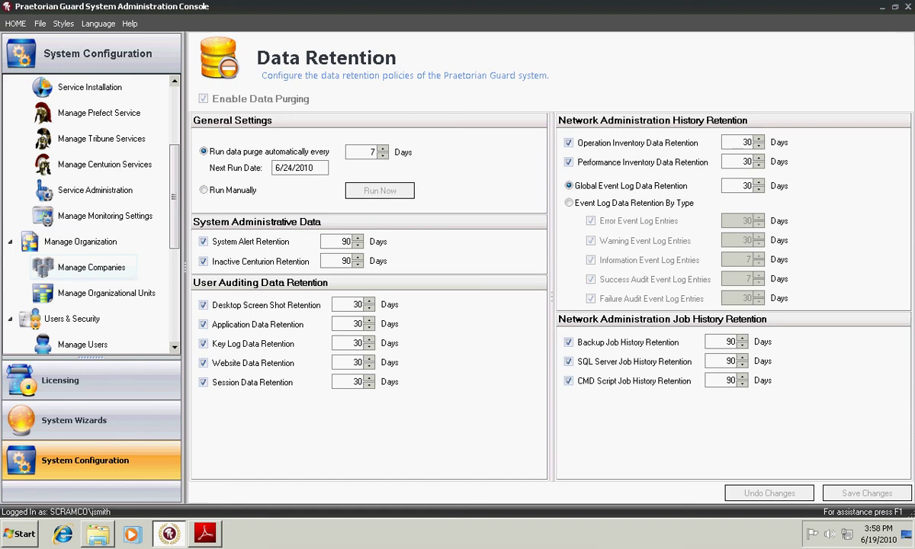
click(92, 267)
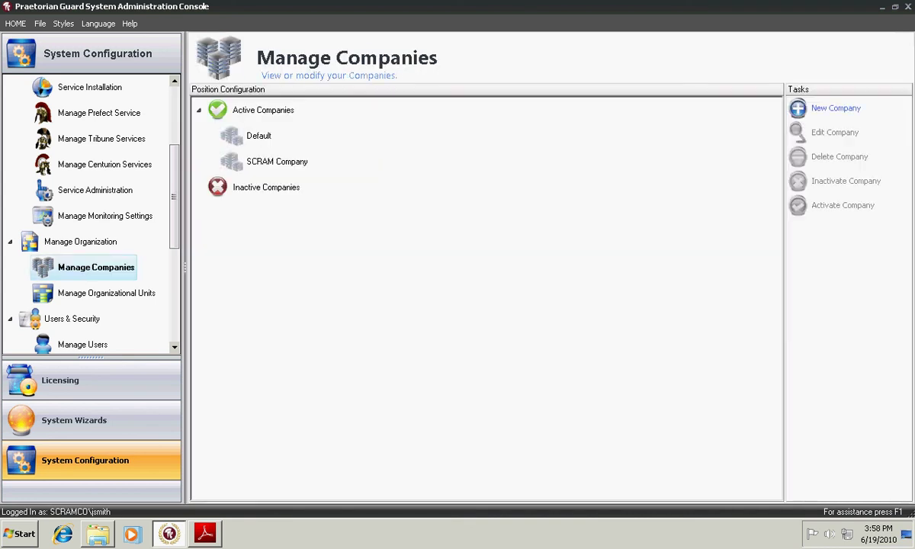
click(106, 293)
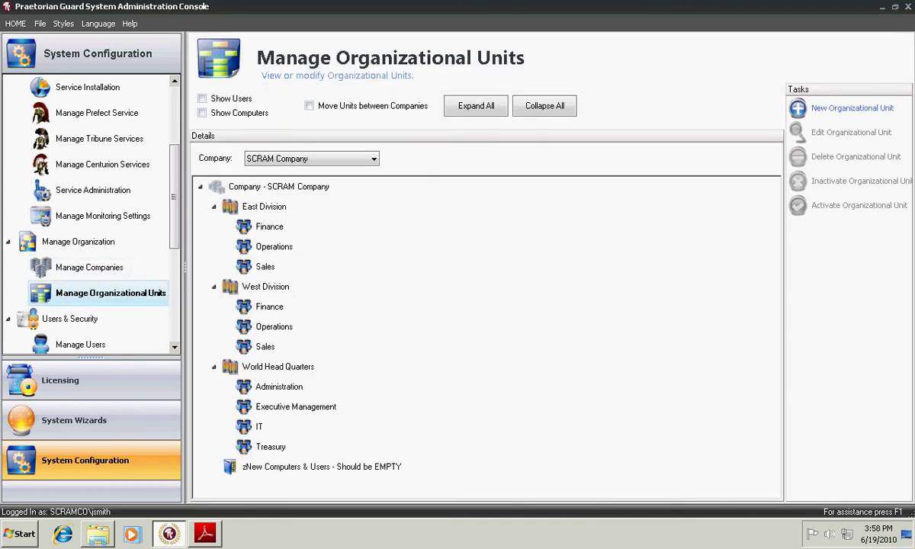
scroll(92, 214, down, 1)
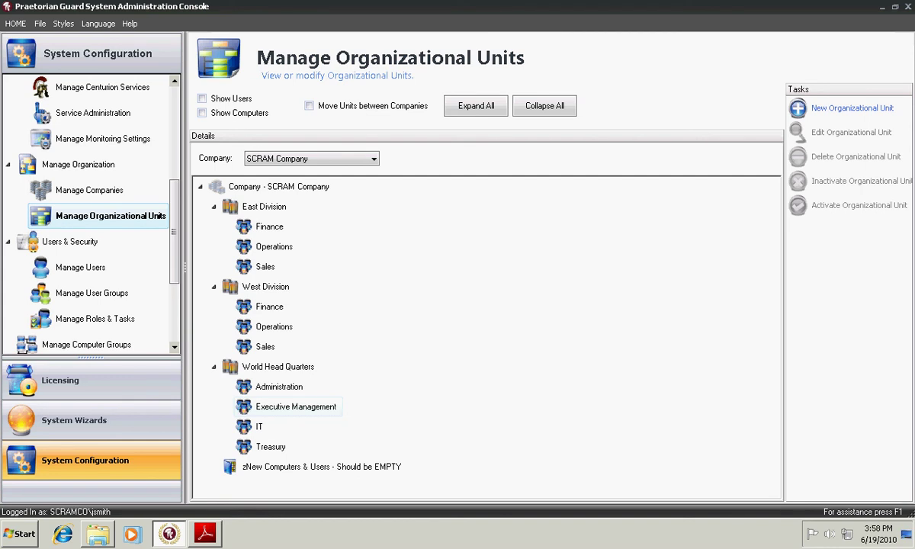
Collapse the Service Configuration branch in the System Configuration tree
scroll(92, 214, up, 3)
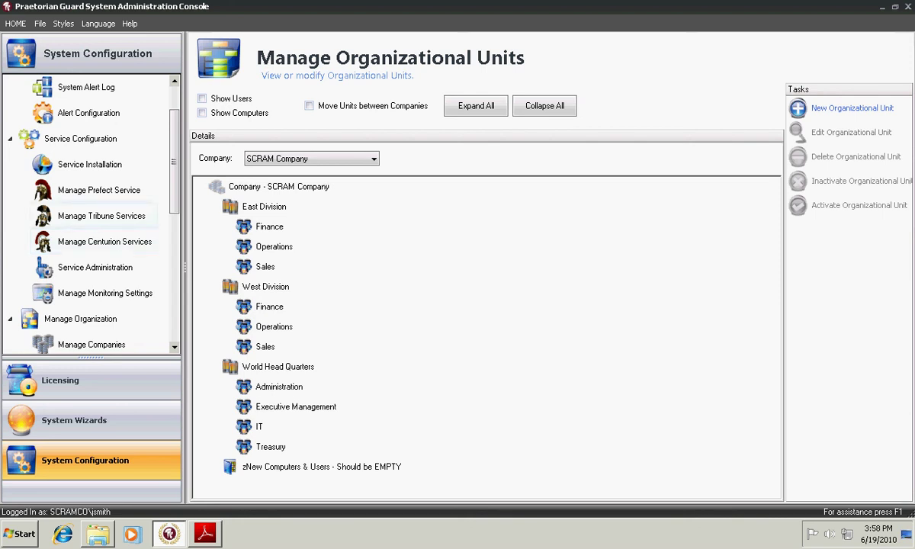
drag(175, 162, 175, 137)
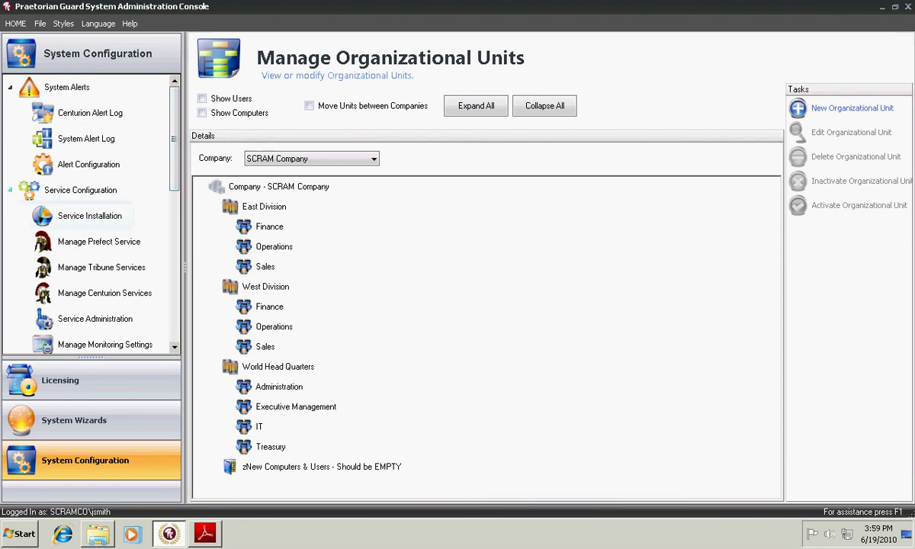
click(10, 190)
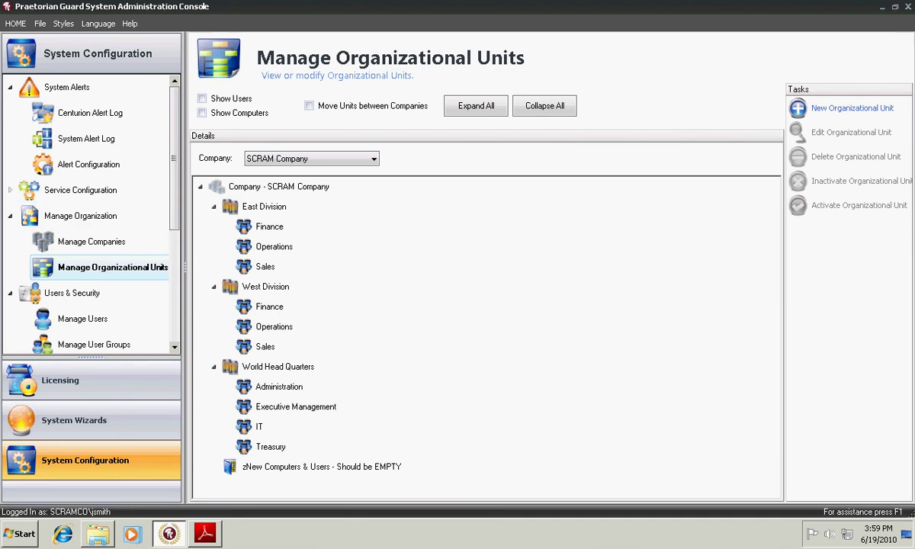